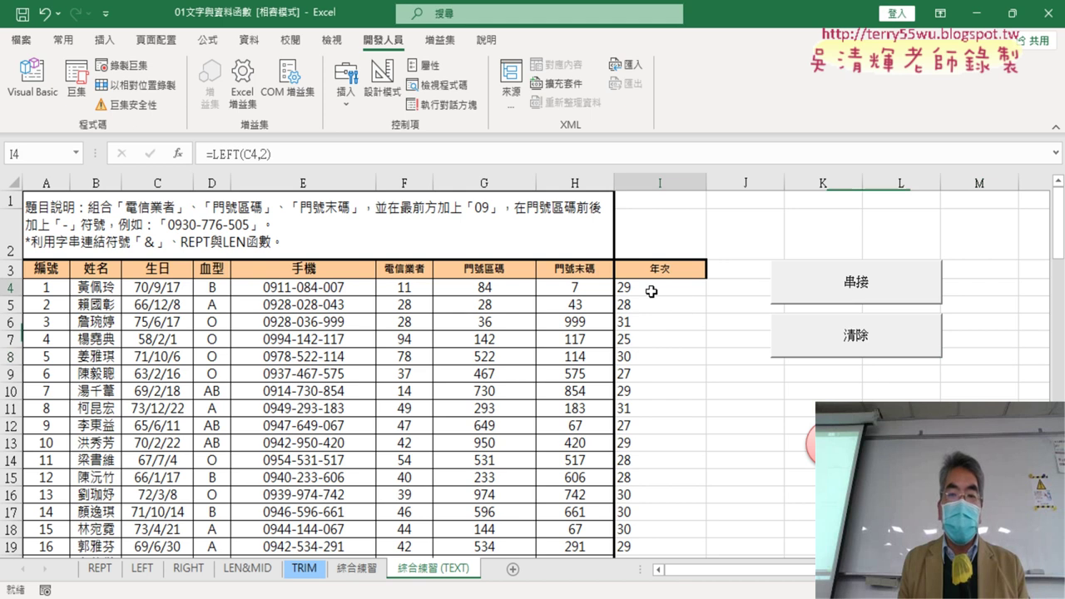
# - View C4's birthday as a serial number in Format Cells, then check I4's existing year formula
pyautogui.click(159, 288)
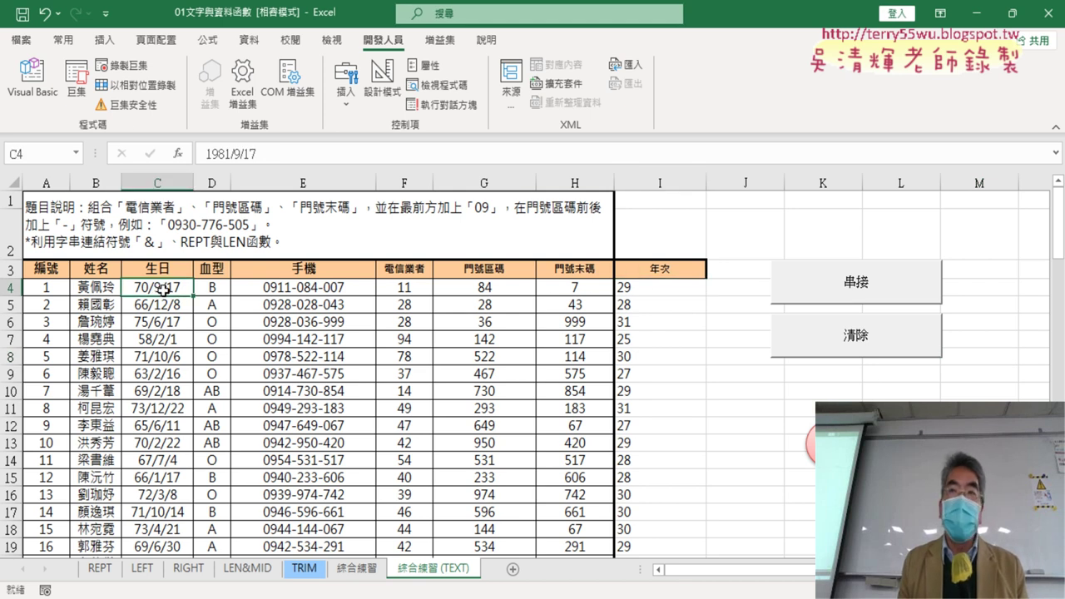
pyautogui.rightClick(164, 288)
pyautogui.click(256, 487)
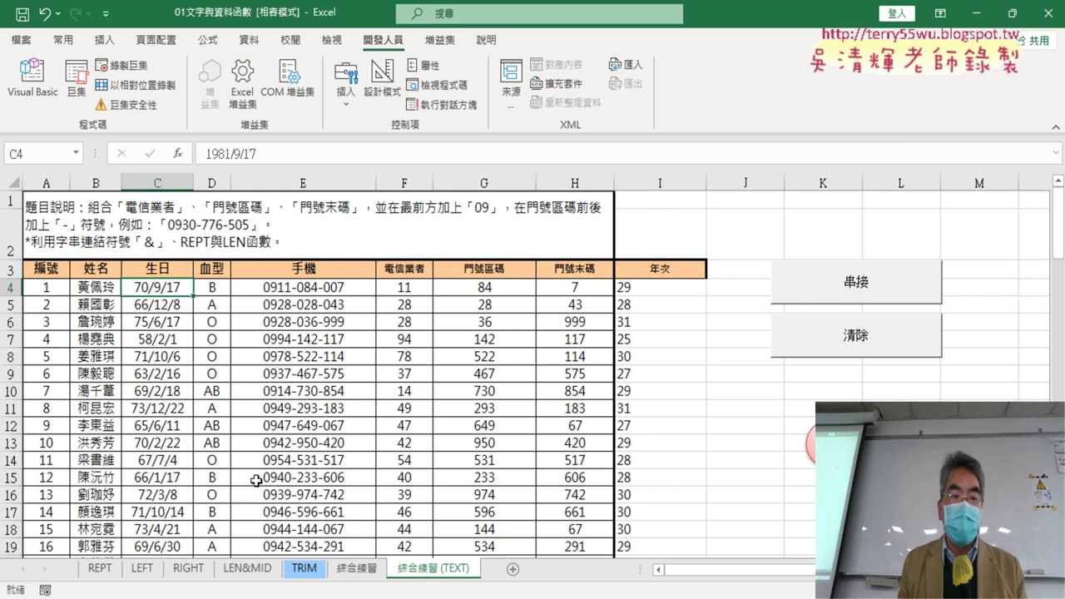
pyautogui.click(106, 220)
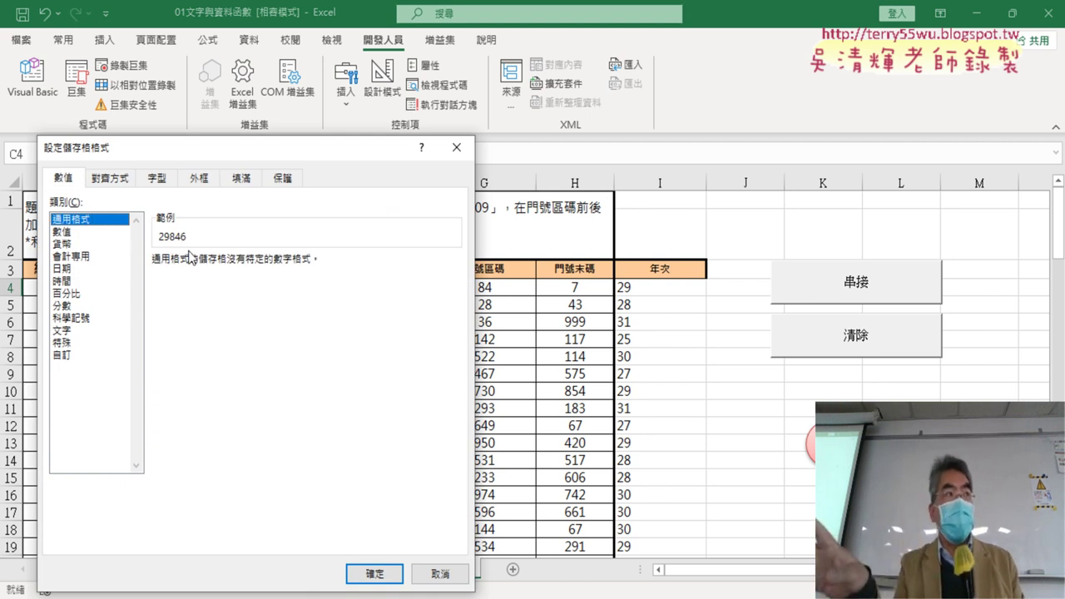
pyautogui.click(456, 148)
pyautogui.click(654, 291)
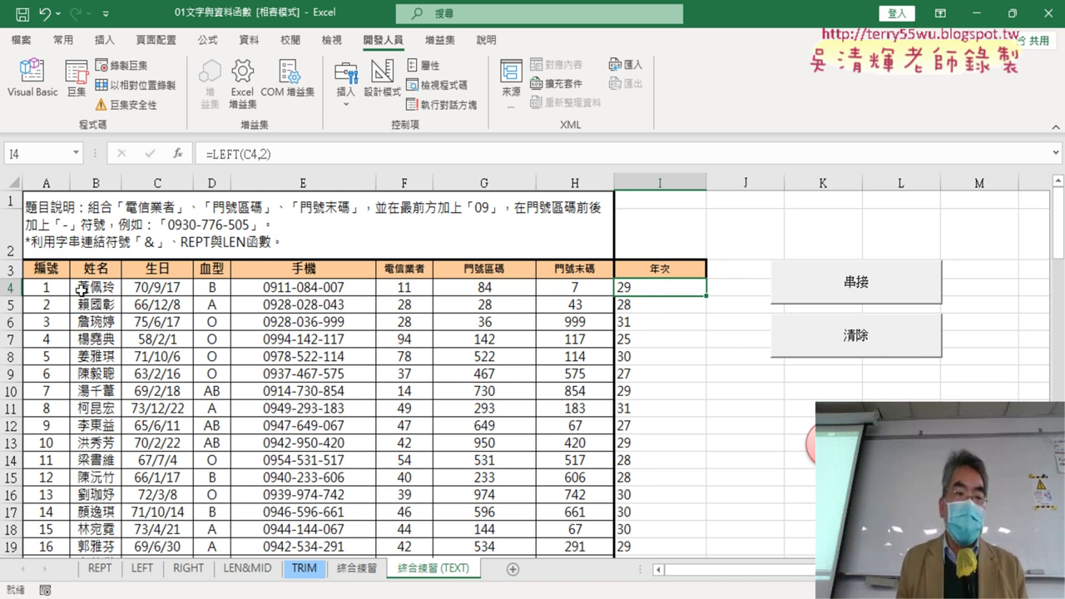
# - Copy C4's ROC date custom format code from Format Cells without changing the cell
pyautogui.click(161, 289)
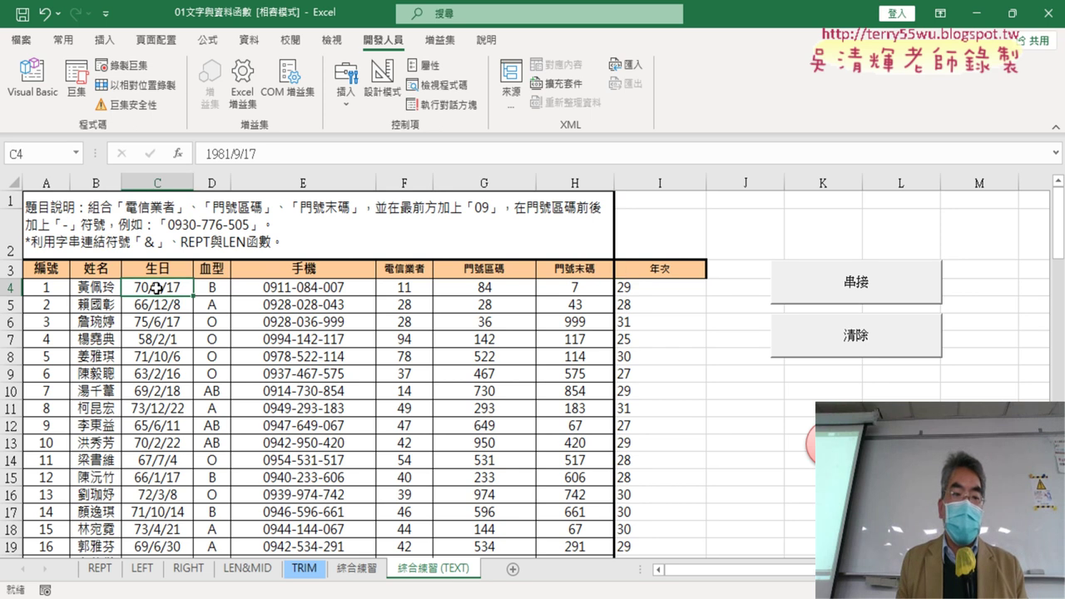
pyautogui.rightClick(159, 288)
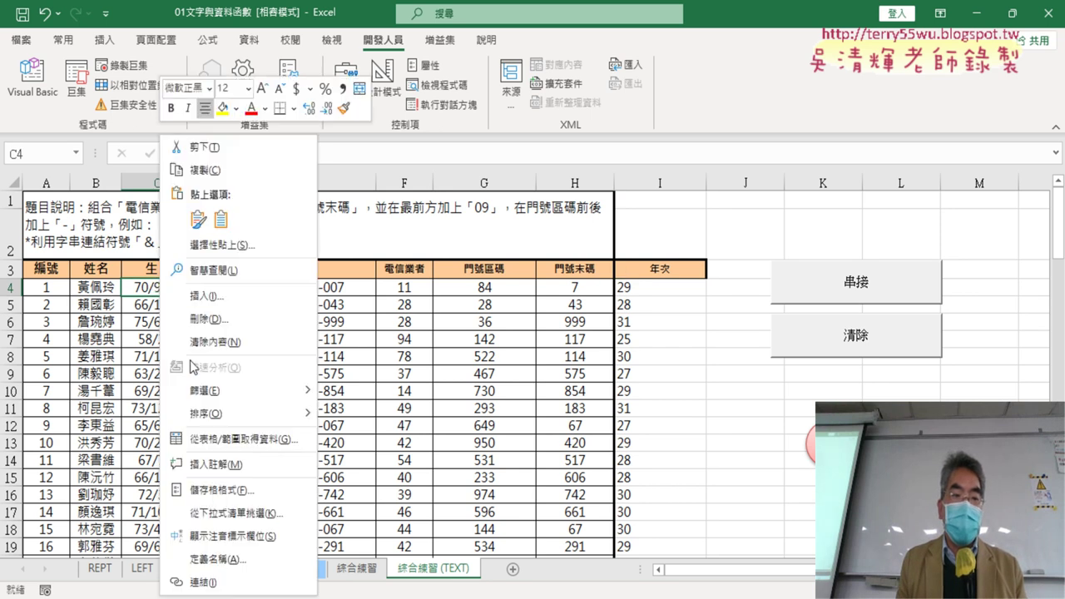
pyautogui.click(244, 495)
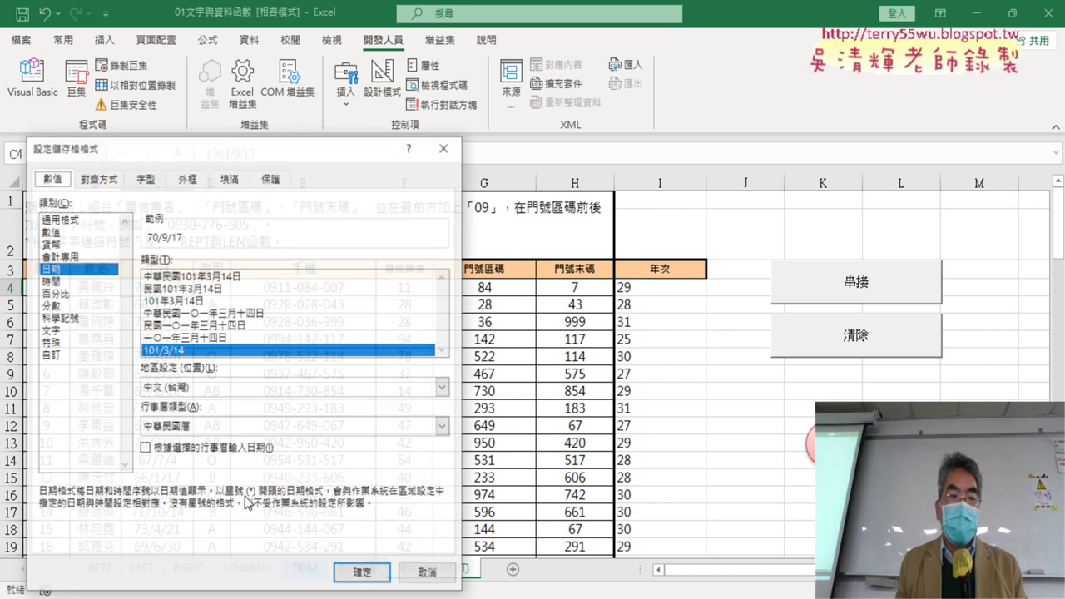
pyautogui.click(52, 356)
pyautogui.moveTo(236, 281); pyautogui.dragTo(78, 269)
pyautogui.hotkey('ctrl', 'c')
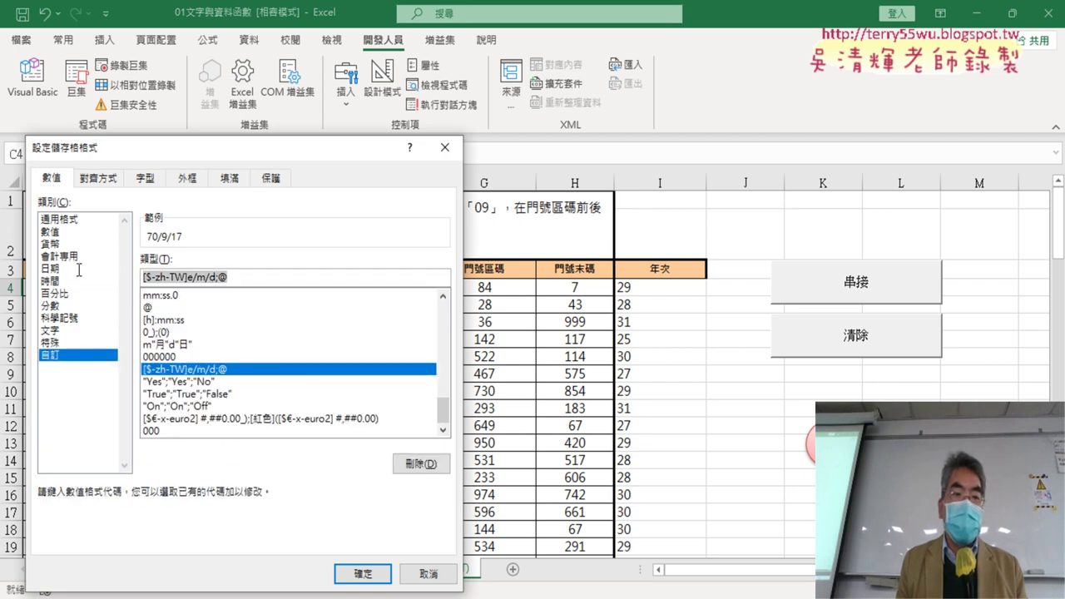
pyautogui.rightClick(215, 281)
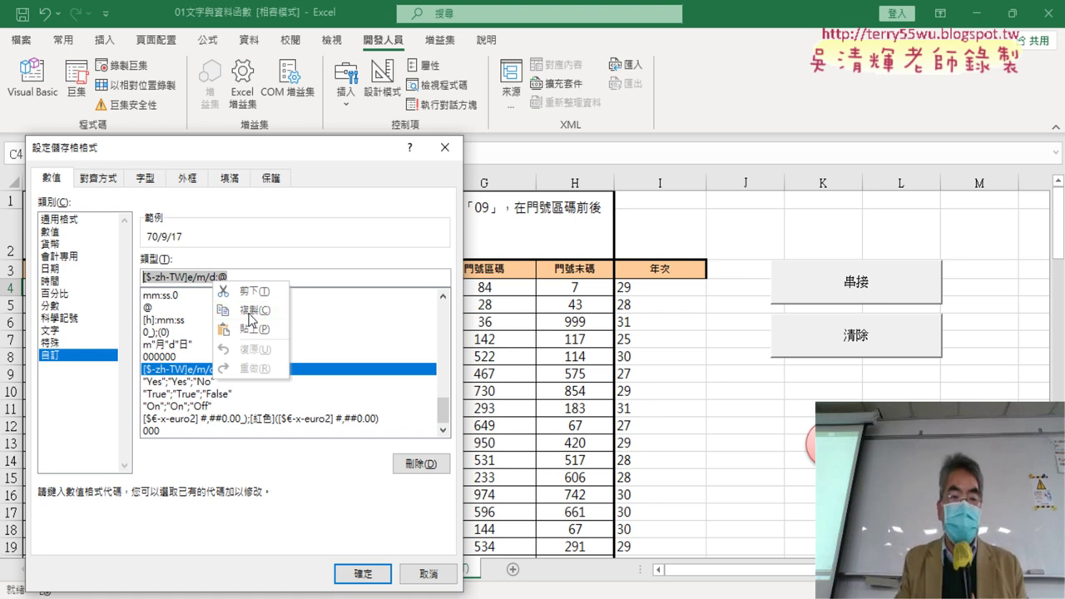
pyautogui.click(254, 309)
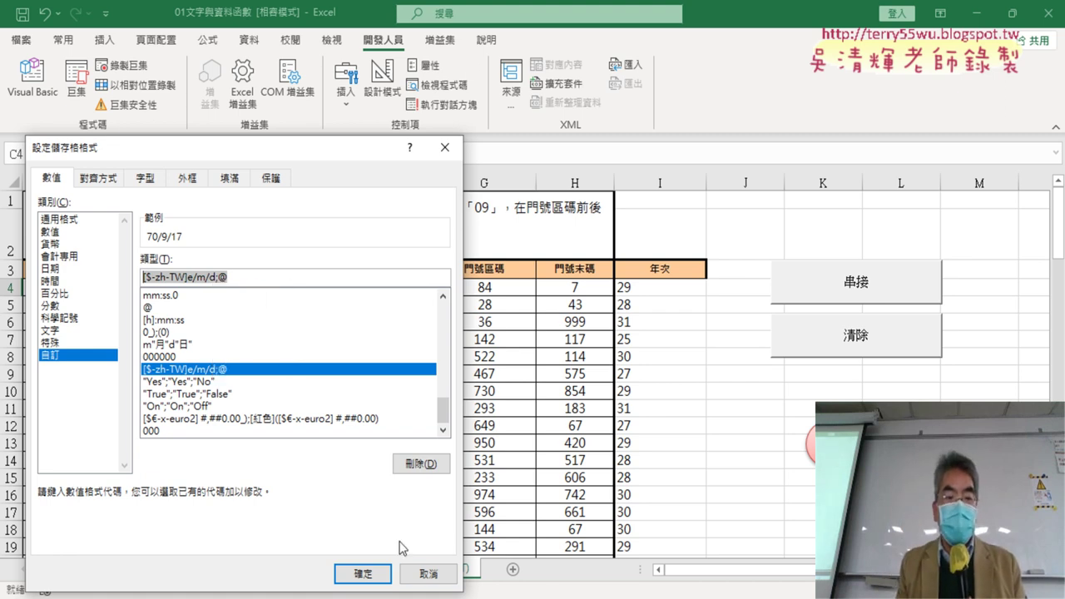
pyautogui.click(440, 576)
# - Delete the old LEFT year formula from I4
pyautogui.click(657, 290)
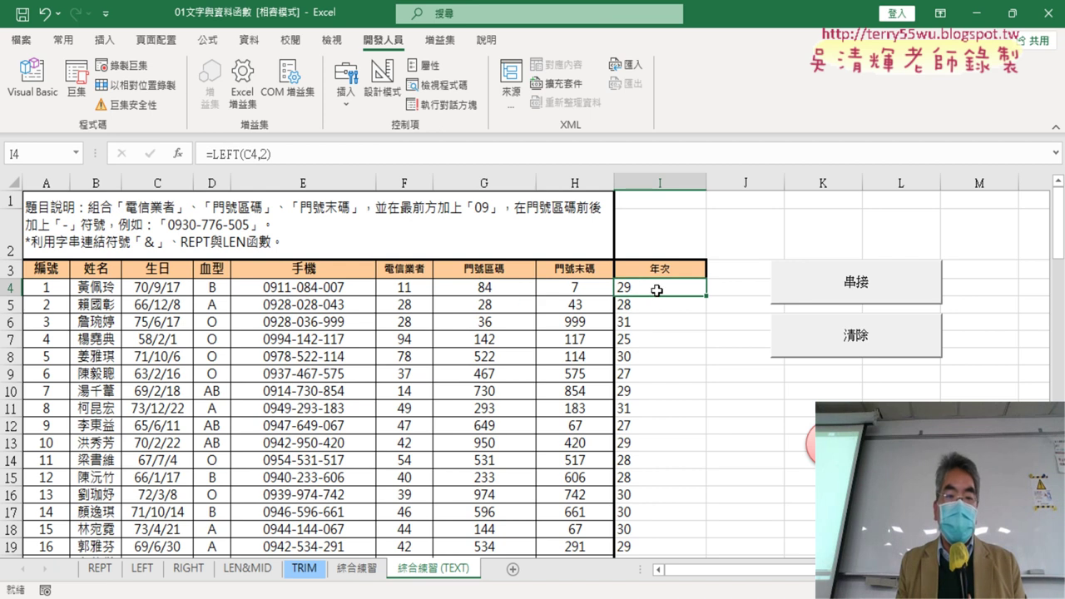
pyautogui.click(213, 154)
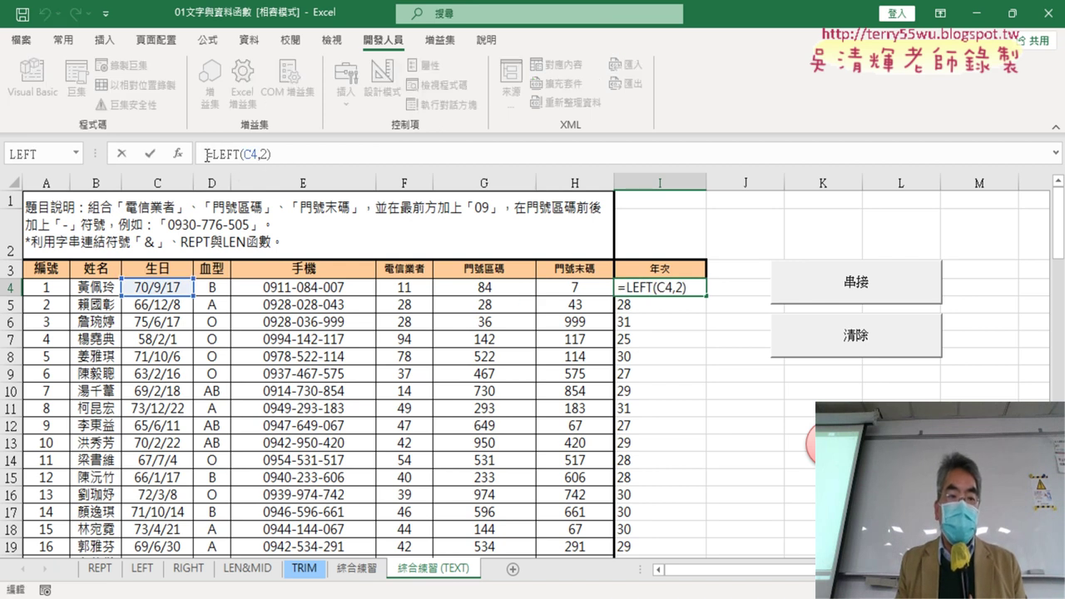
pyautogui.click(122, 153)
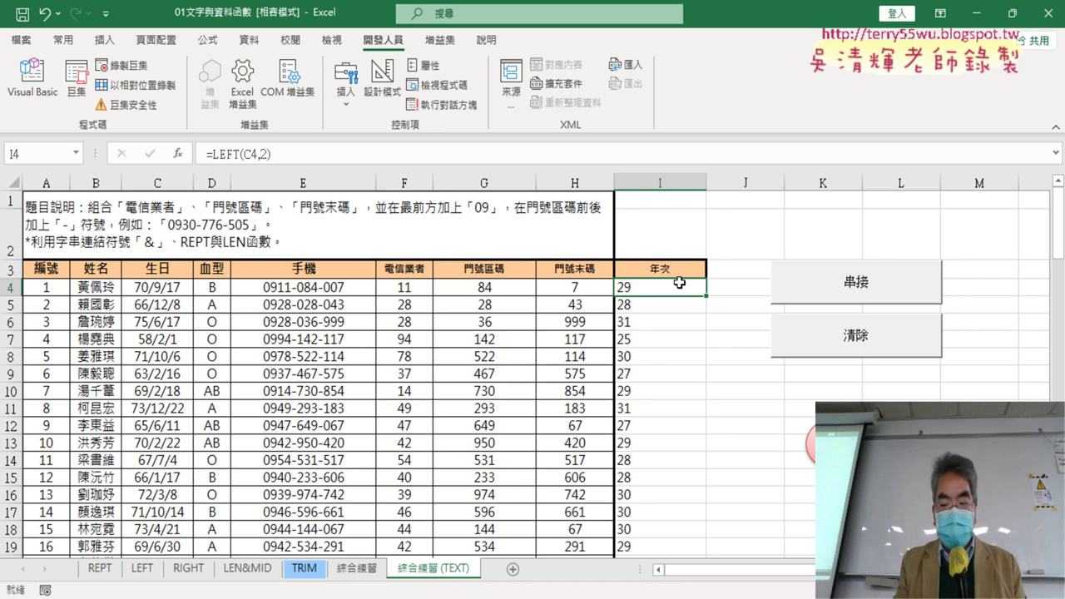
pyautogui.press('Delete')
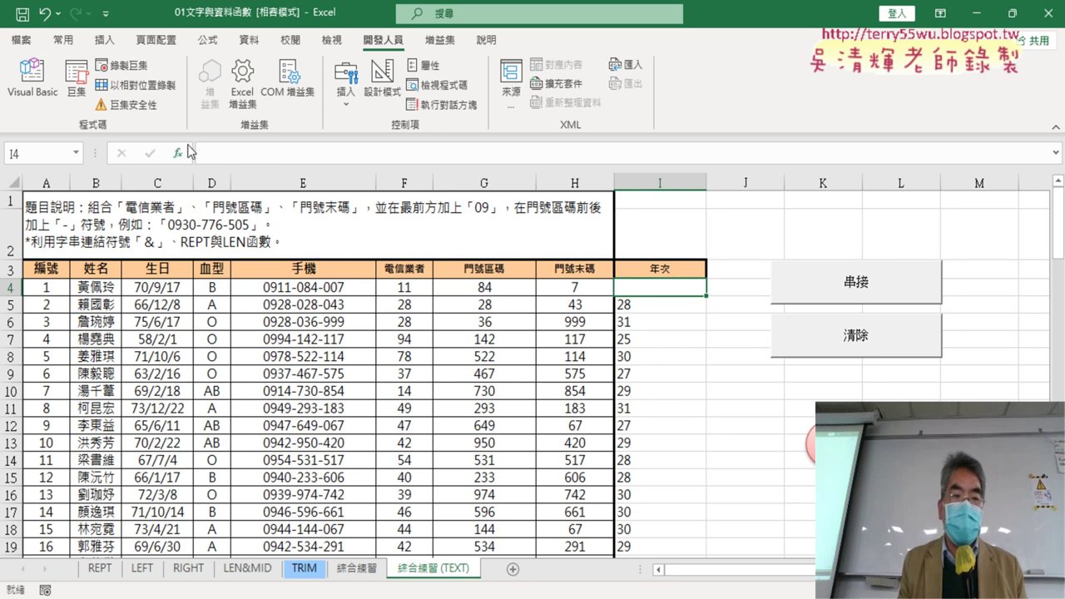
# - Insert the TEXT function into I4 from the Text category, ready for its Format_text argument
pyautogui.click(177, 153)
pyautogui.click(714, 260)
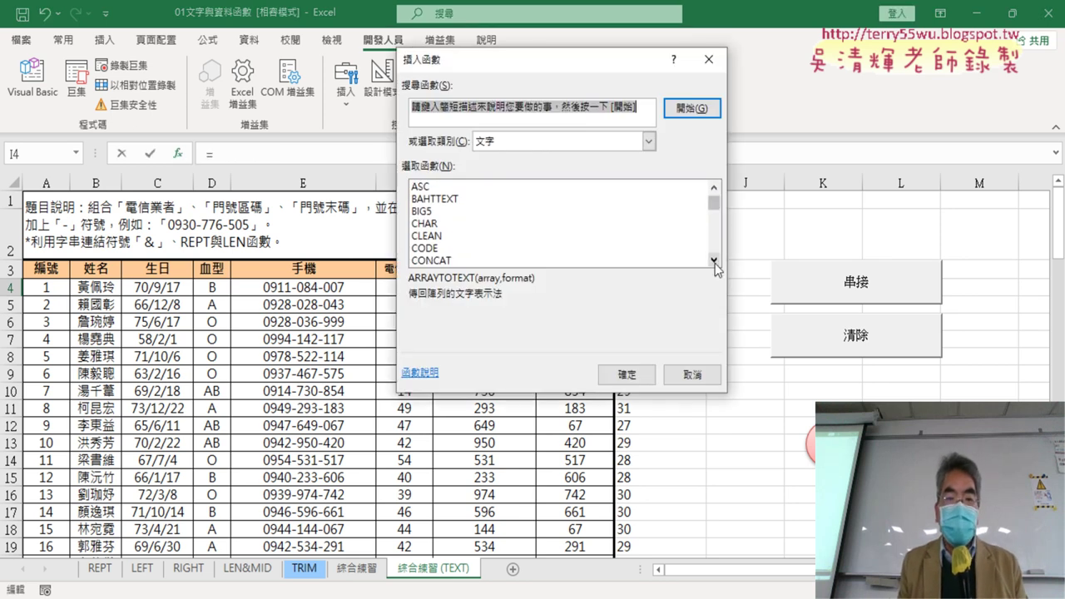
pyautogui.click(714, 260)
pyautogui.click(714, 260)
pyautogui.click(714, 260)
pyautogui.click(714, 260)
pyautogui.click(713, 261)
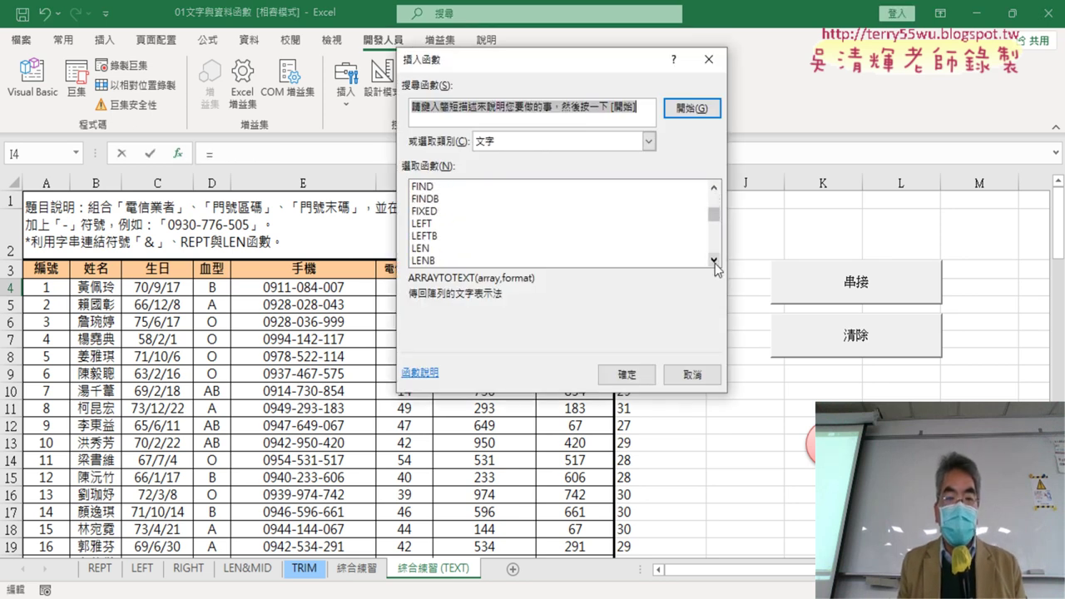
pyautogui.click(714, 261)
pyautogui.click(714, 261)
pyautogui.click(714, 260)
pyautogui.click(714, 260)
pyautogui.click(714, 261)
pyautogui.click(714, 260)
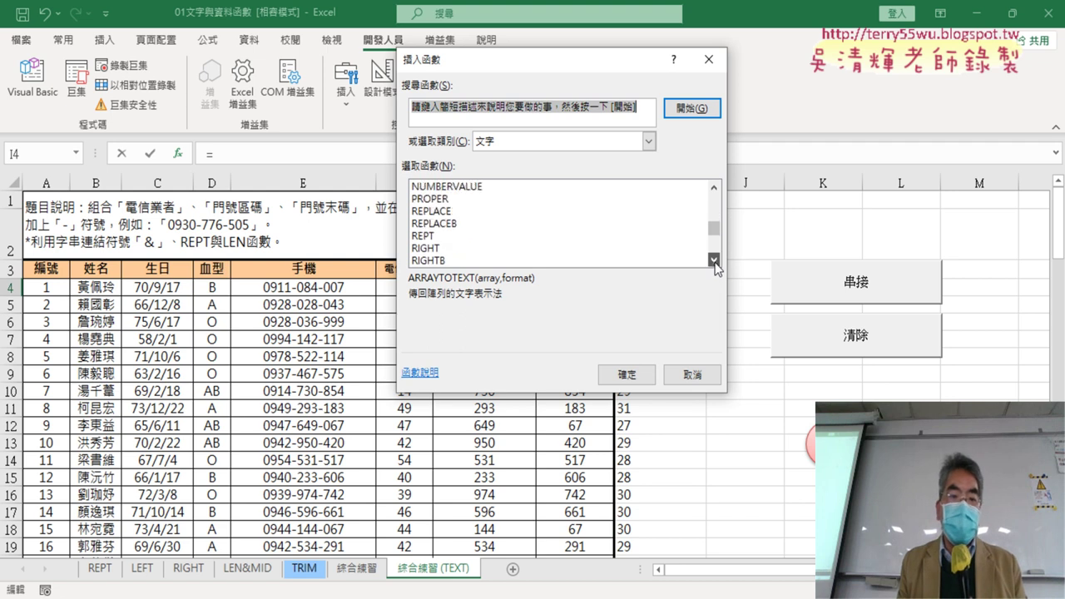
pyautogui.click(714, 260)
pyautogui.click(714, 261)
pyautogui.click(714, 261)
pyautogui.click(714, 261)
pyautogui.click(506, 260)
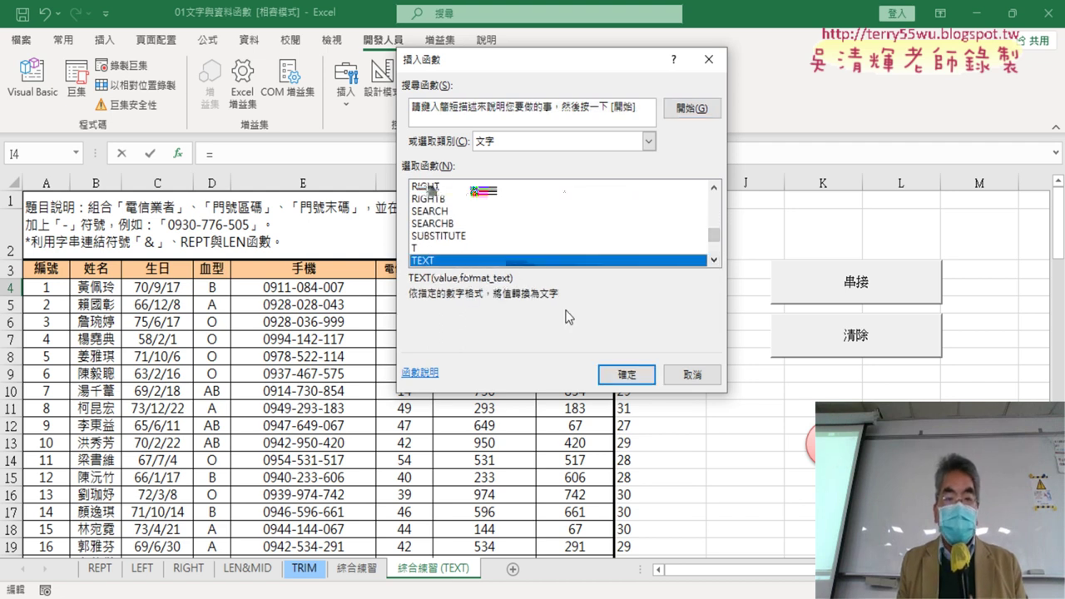
pyautogui.click(626, 374)
pyautogui.click(482, 177)
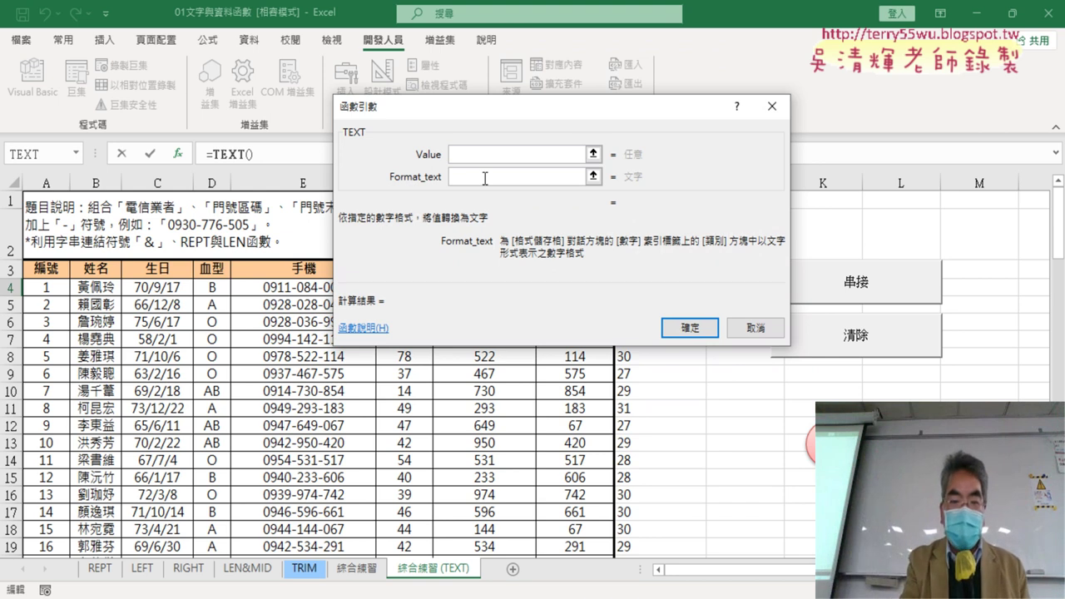
# - Fill TEXT's arguments with Format_text "[$-zh-TW]e/m/d;@" and Value C4, previewing 70/9/17
pyautogui.write('""')
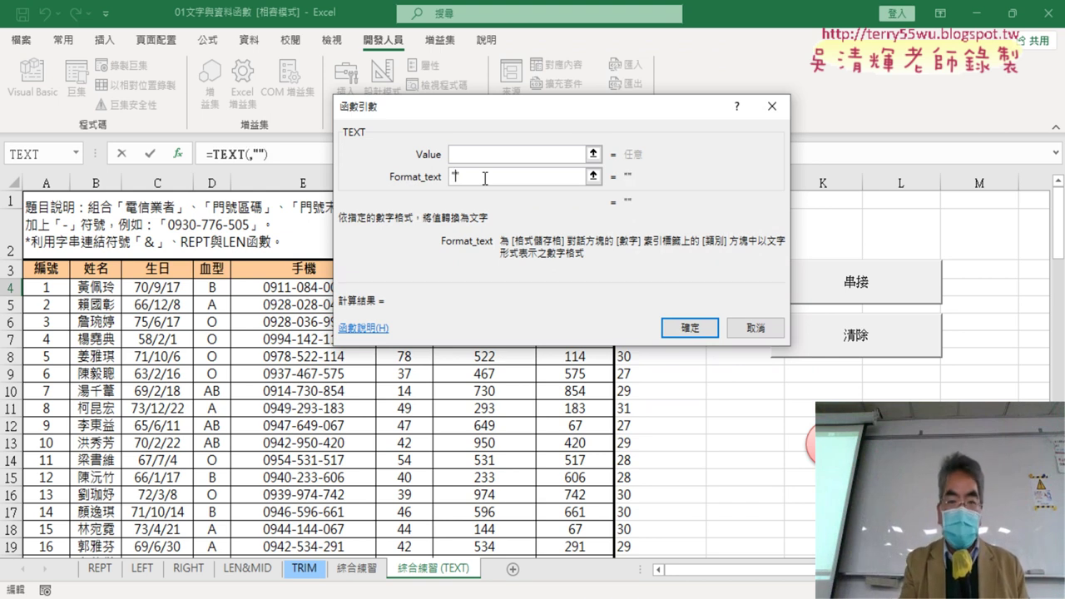
pyautogui.hotkey('ctrl', 'v')
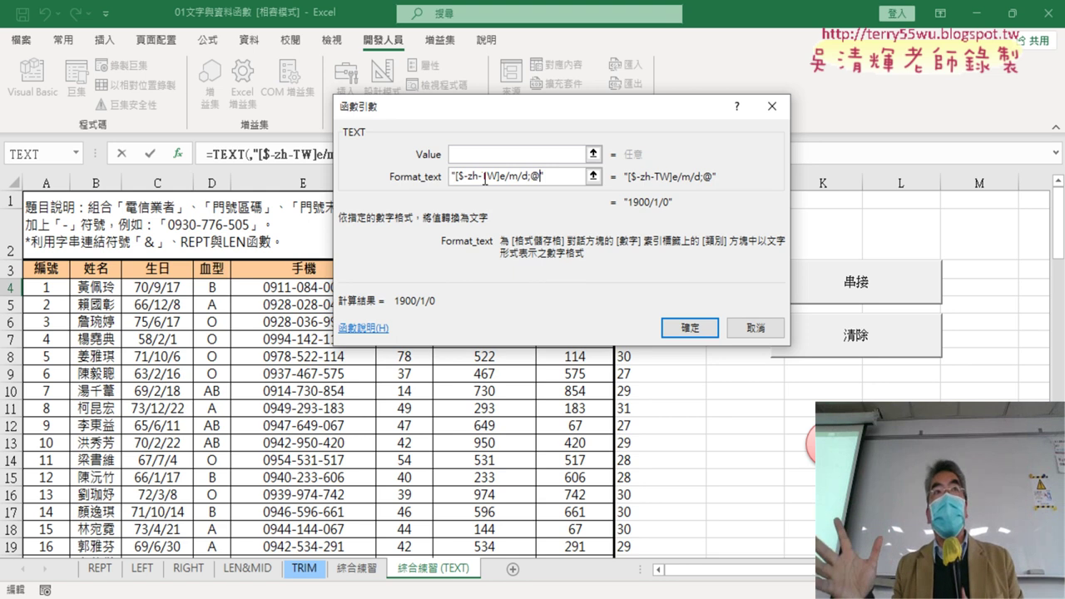
pyautogui.click(472, 147)
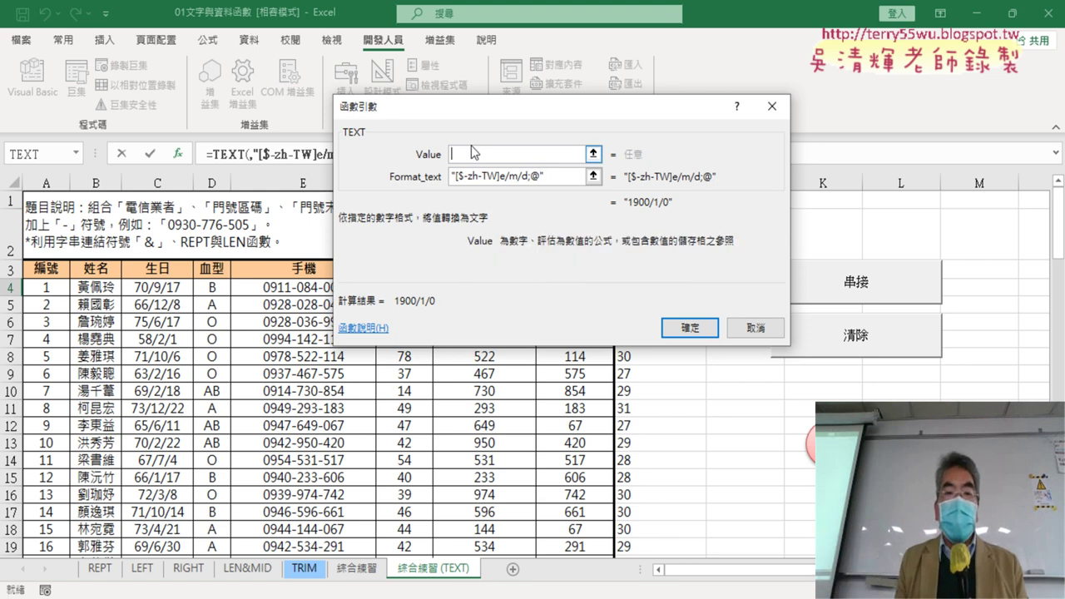
pyautogui.moveTo(507, 113)
pyautogui.mouseDown()
pyautogui.moveTo(515, 345)
pyautogui.moveTo(459, 338)
pyautogui.mouseUp()
pyautogui.click(160, 288)
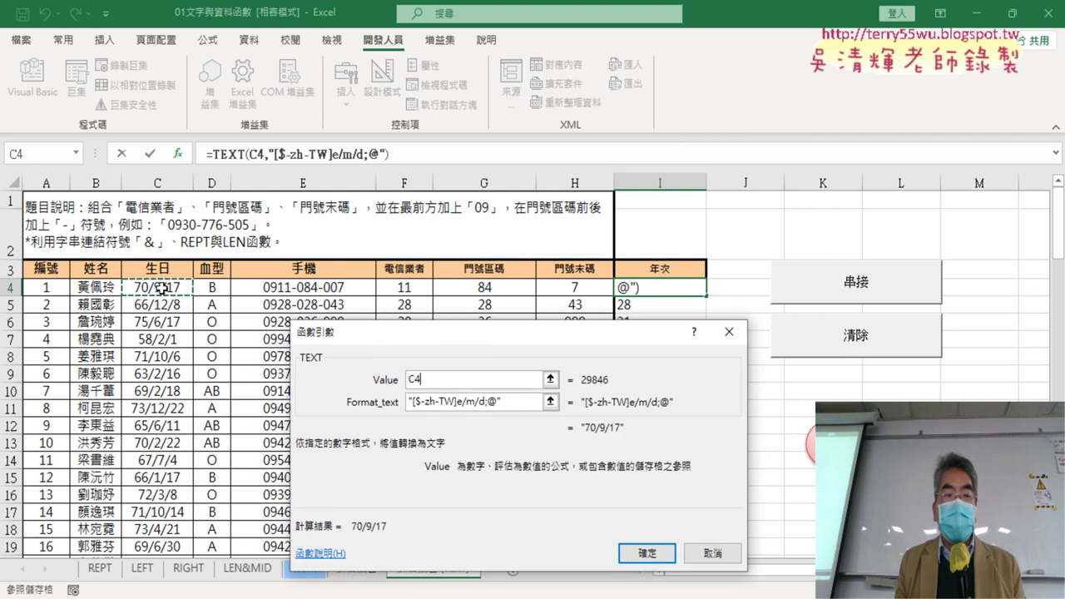
pyautogui.moveTo(388, 336); pyautogui.dragTo(250, 318)
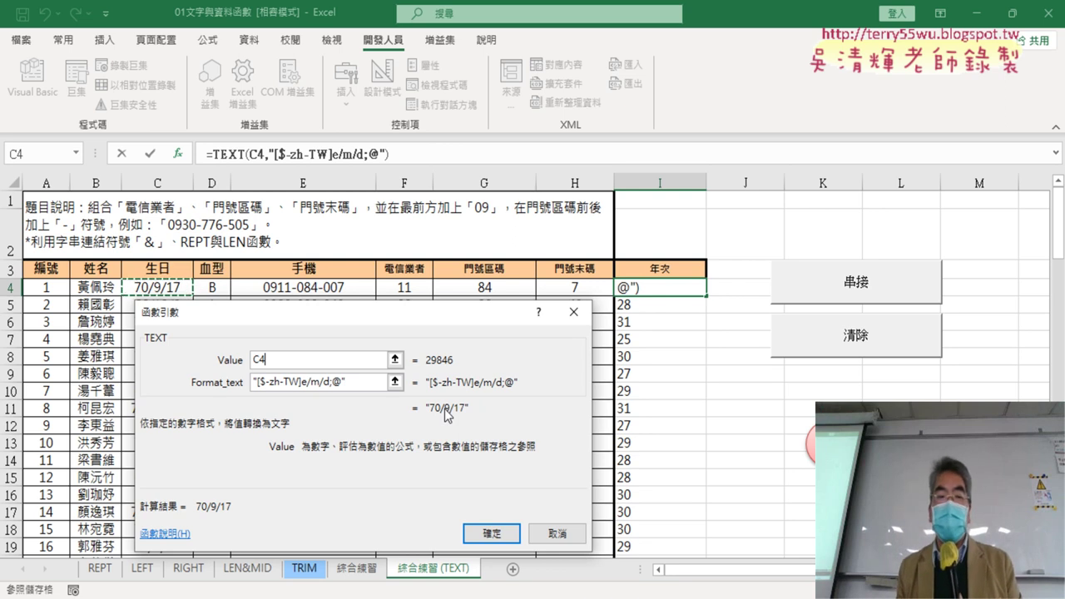
# - Confirm the TEXT formula in I4, then cut it from the formula bar, leaving just =
pyautogui.click(511, 536)
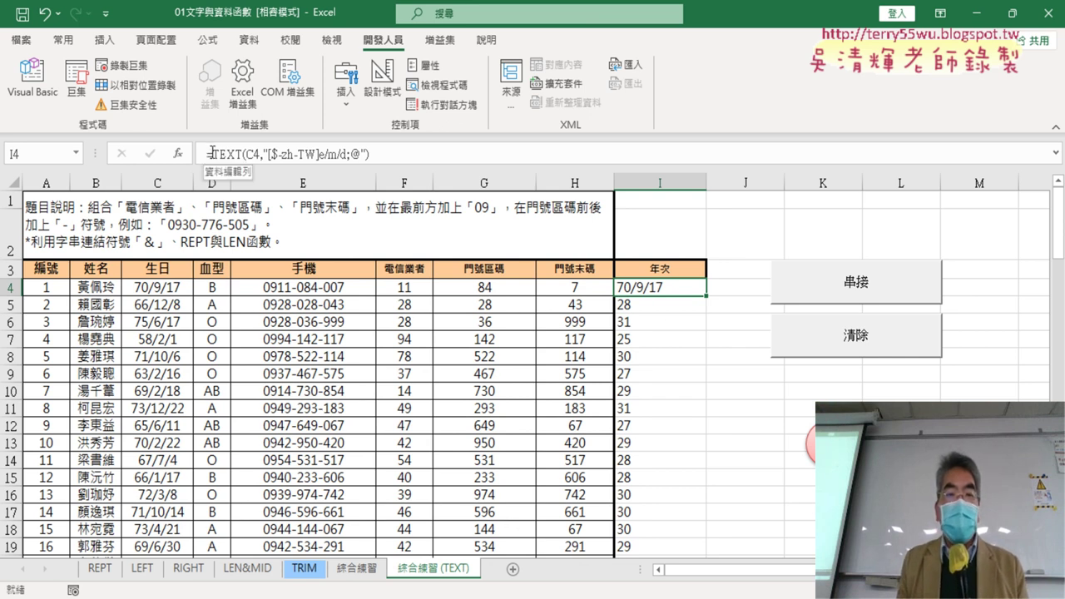
pyautogui.moveTo(213, 151); pyautogui.dragTo(359, 155)
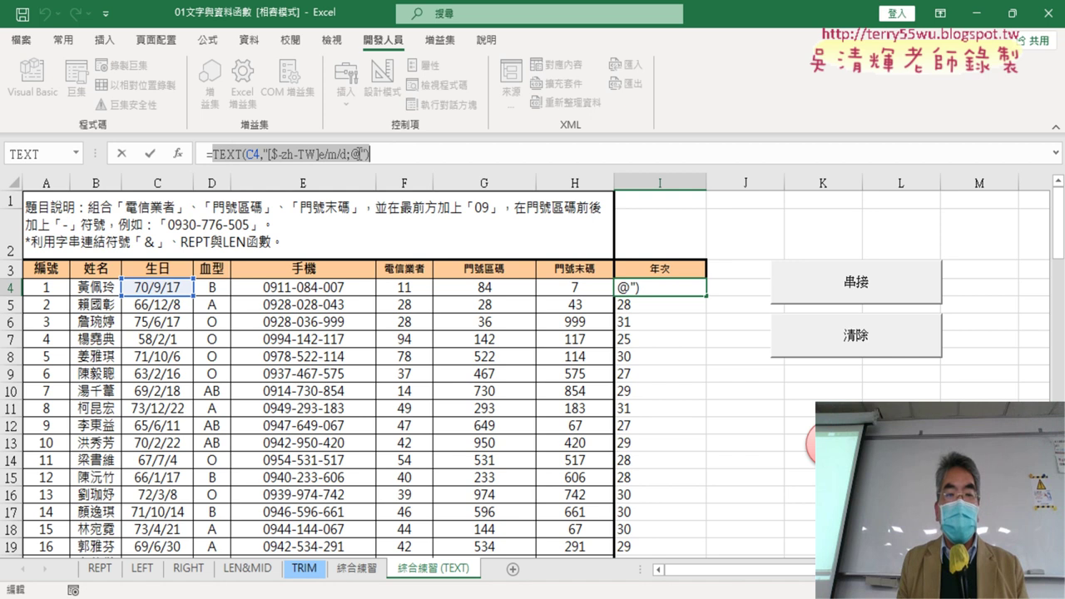
pyautogui.rightClick(359, 155)
pyautogui.click(411, 166)
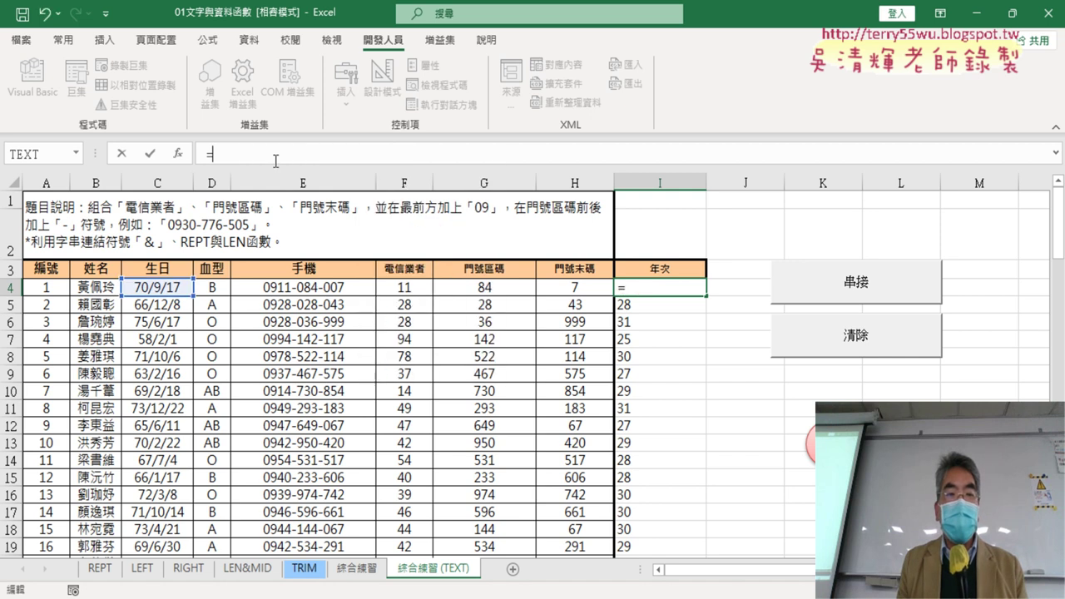
# - Bring up Insert Function listing the 文字 text functions for I4
pyautogui.click(183, 156)
pyautogui.moveTo(290, 143); pyautogui.dragTo(419, 164)
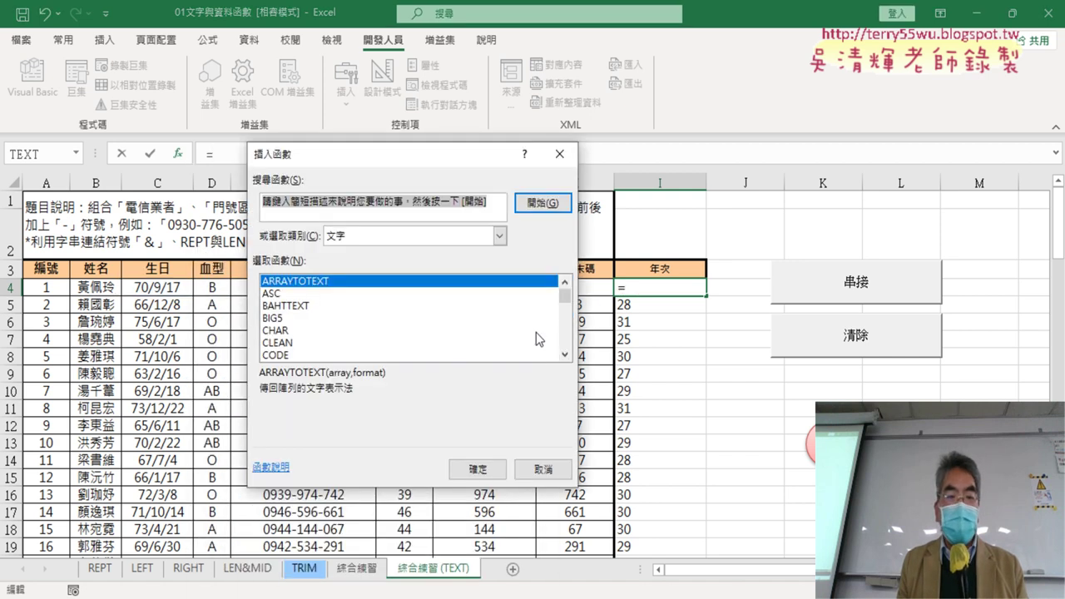
pyautogui.click(565, 353)
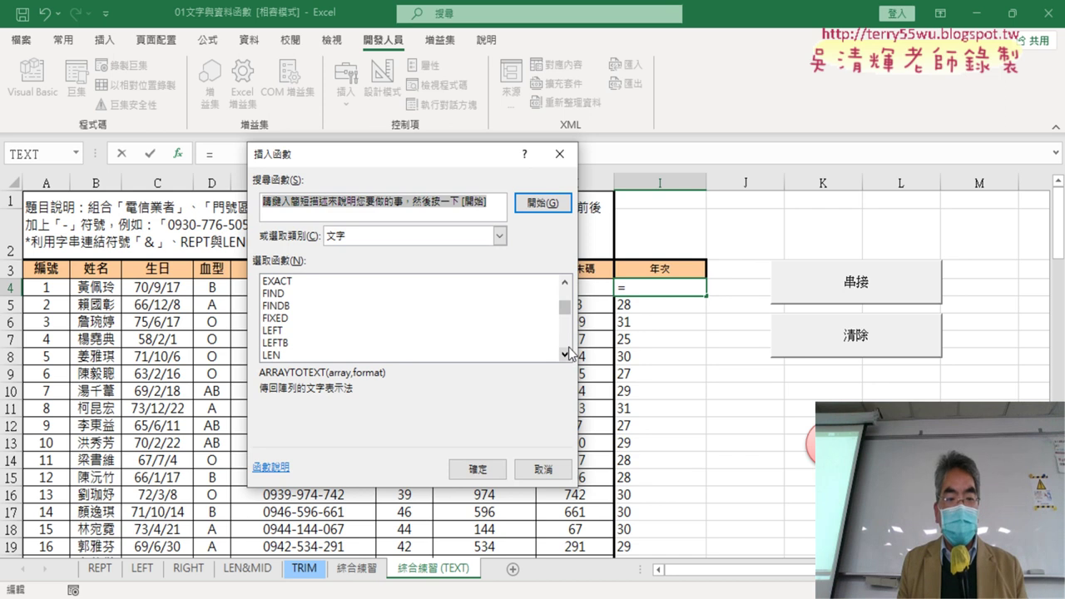
# - Make I4 =LEFT(TEXT(C4,"[$-zh-TW]e/m/d;@"),2) and fill it down column I, showing years like 70
pyautogui.doubleClick(362, 331)
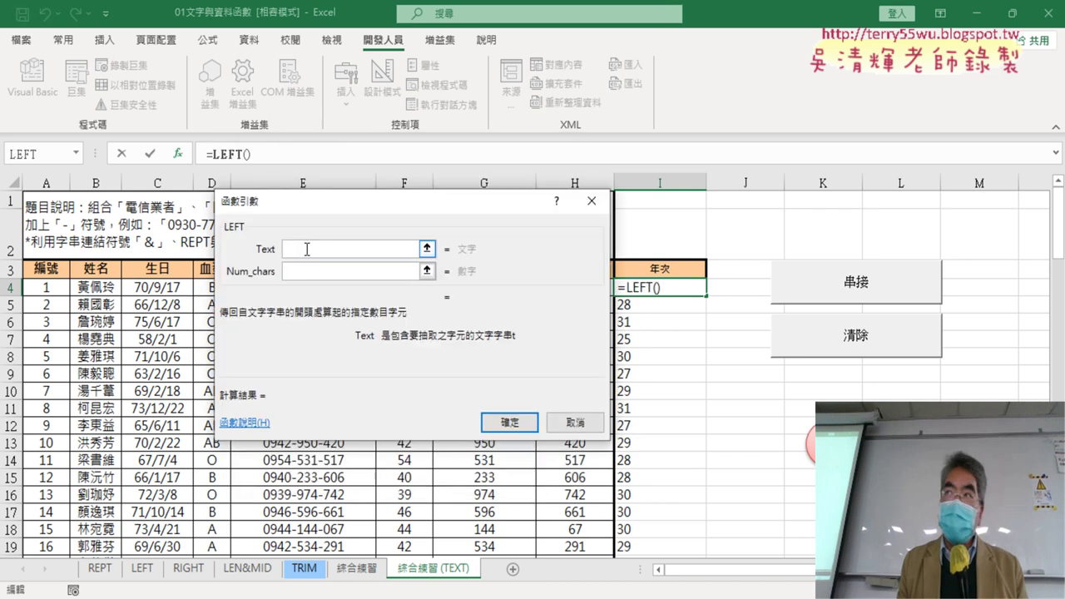
pyautogui.rightClick(307, 249)
pyautogui.click(349, 283)
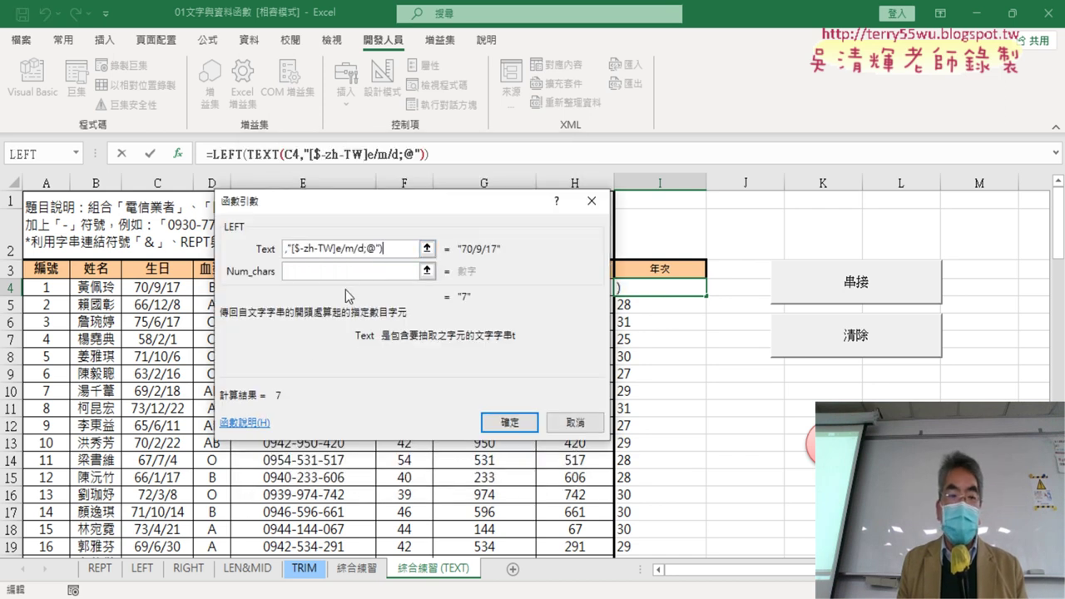
pyautogui.click(345, 275)
pyautogui.write('2')
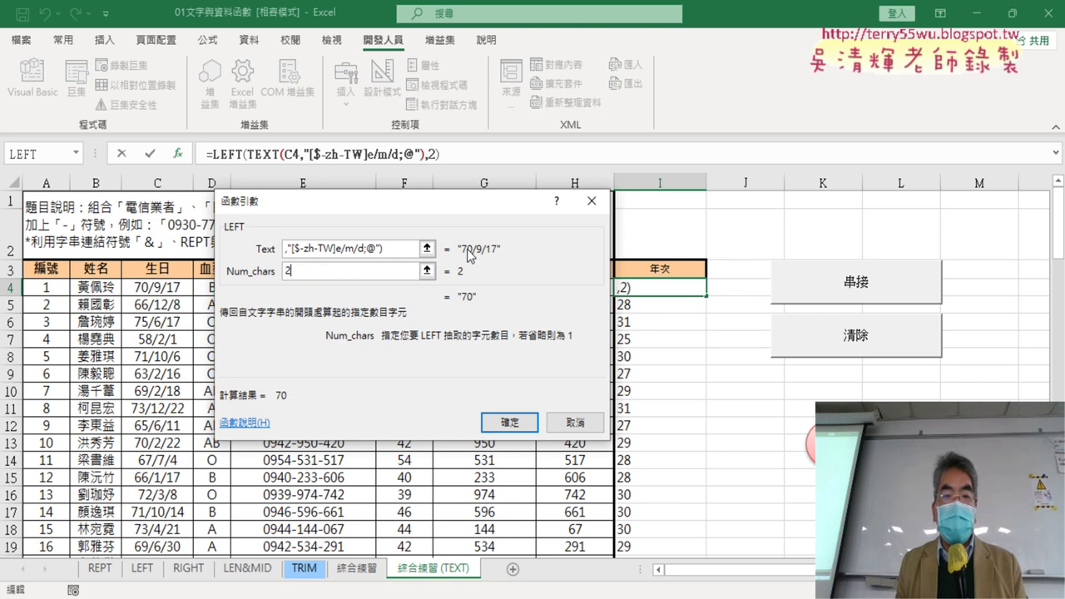
pyautogui.click(513, 424)
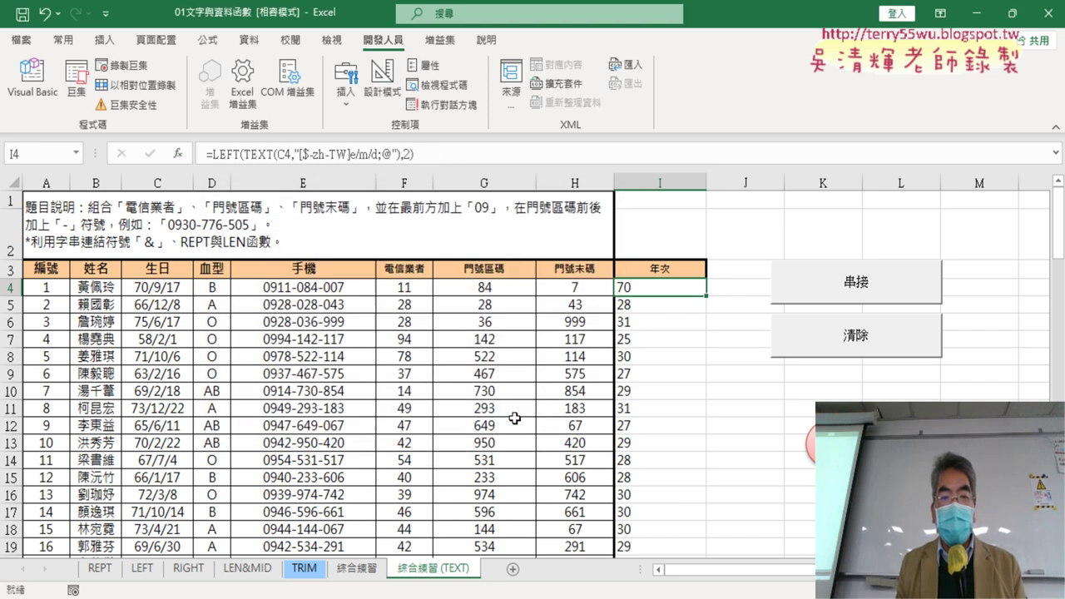
pyautogui.doubleClick(707, 296)
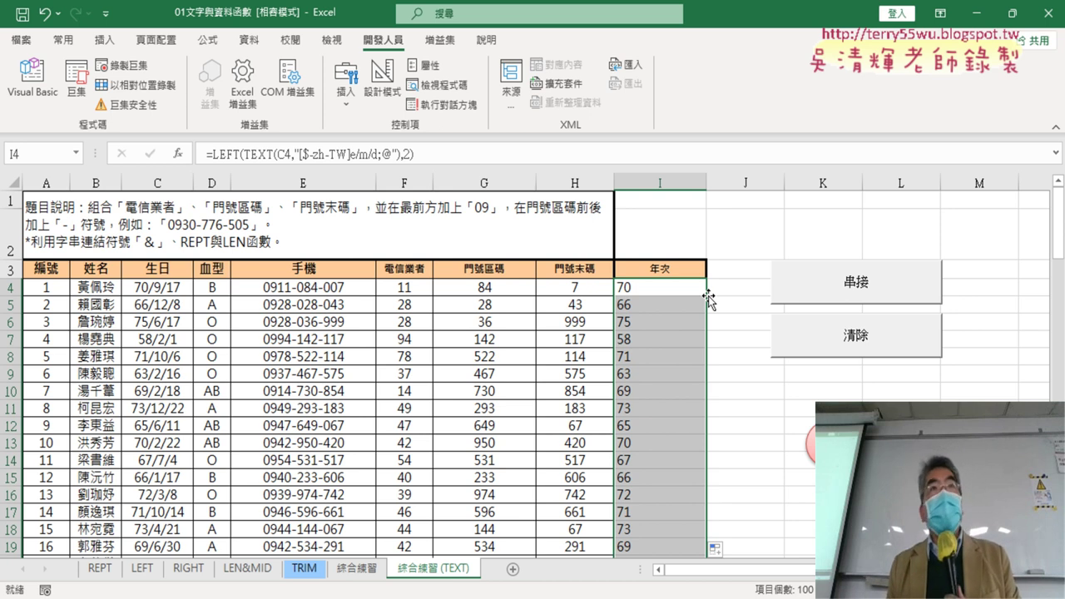
# - Select I4 and place the editing point inside its LEFT formula
pyautogui.click(648, 291)
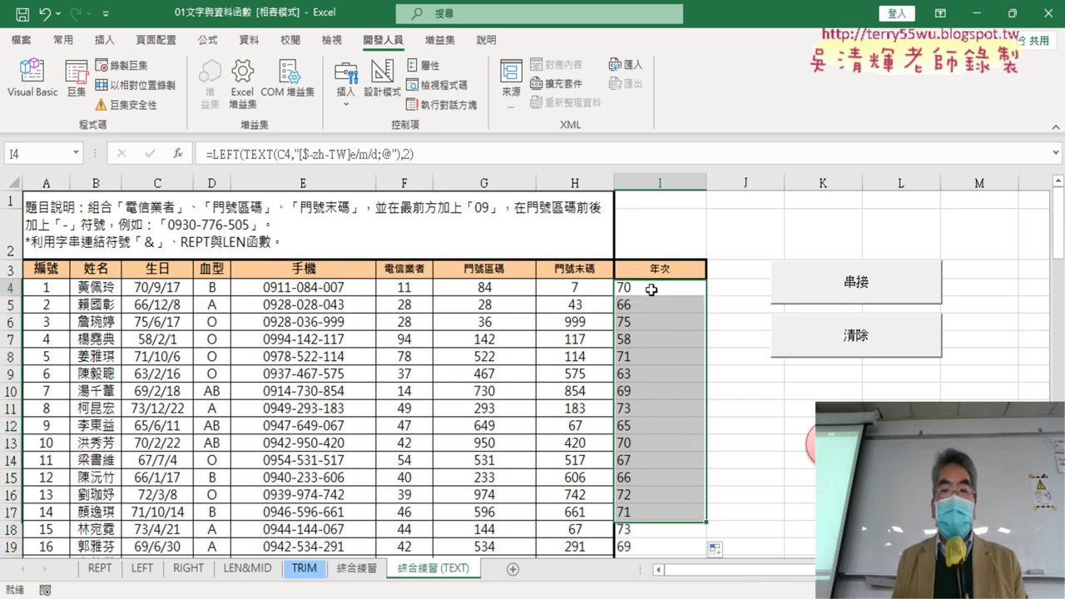
pyautogui.click(233, 156)
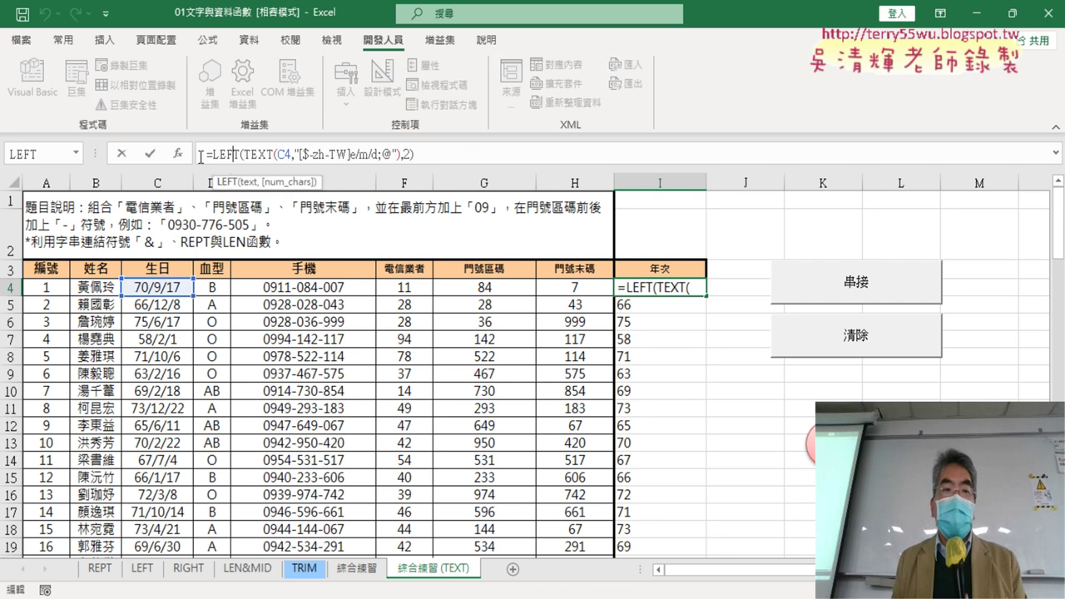
# - Review LEFT's arguments for I4, cancel without changes, and reselect I4 to view its formula
pyautogui.click(177, 154)
pyautogui.moveTo(414, 212); pyautogui.dragTo(263, 167)
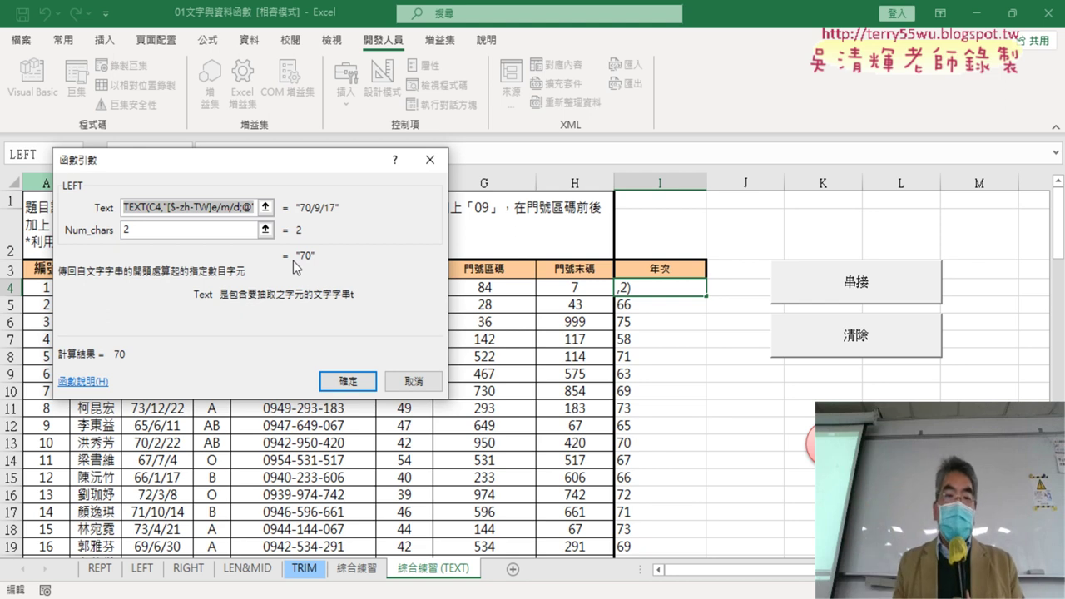
pyautogui.click(413, 381)
pyautogui.click(664, 181)
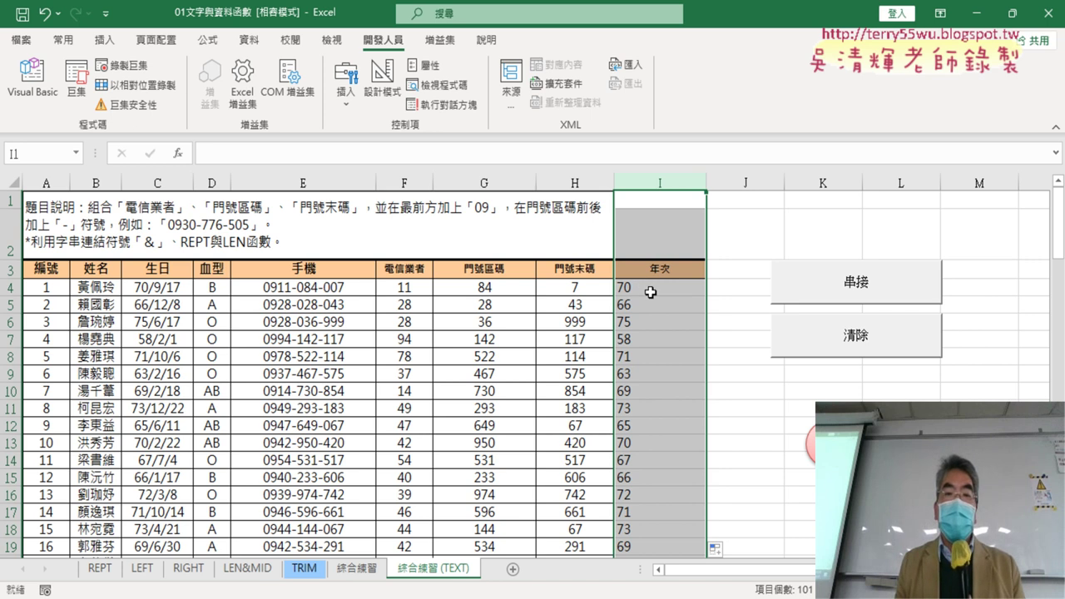
pyautogui.click(651, 292)
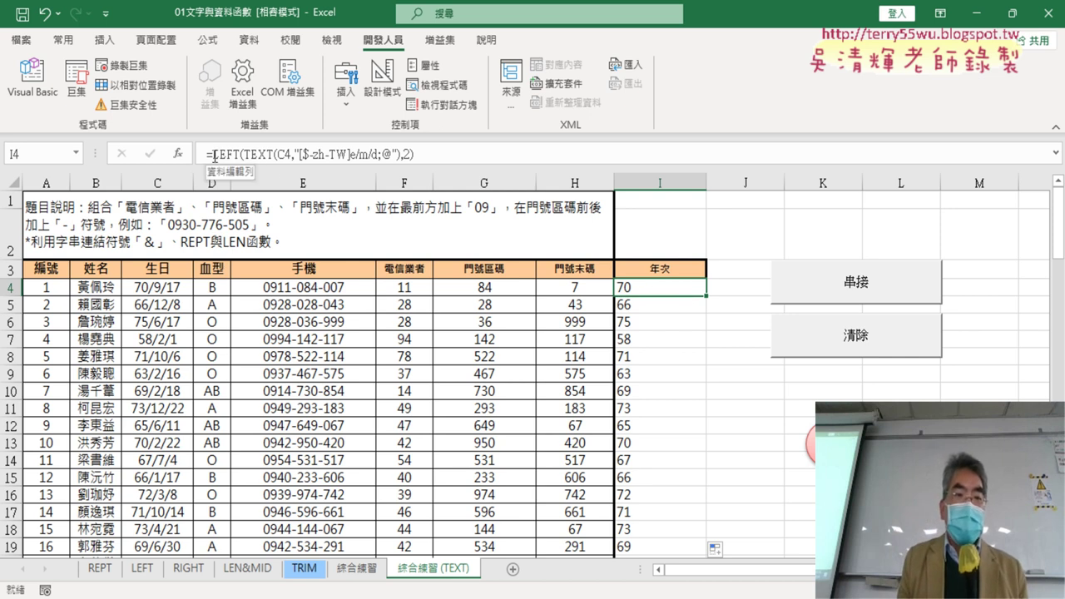
# - Change I4 to =VALUE(LEFT(TEXT(C4,"[$-zh-TW]e/m/d;@"),2)) so 70 is numeric
pyautogui.moveTo(213, 154); pyautogui.dragTo(425, 154)
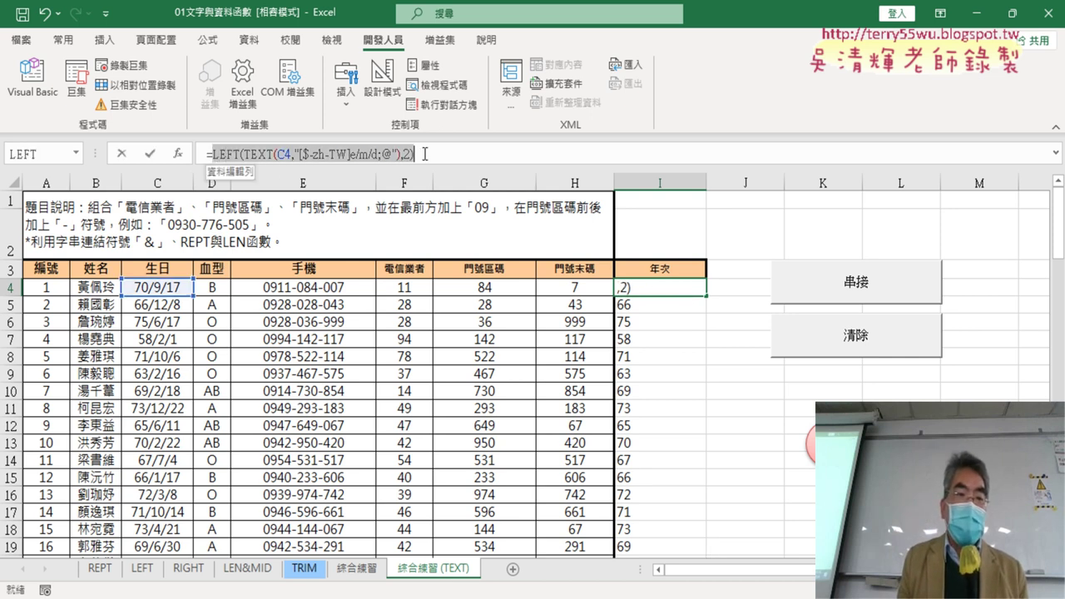
pyautogui.click(214, 155)
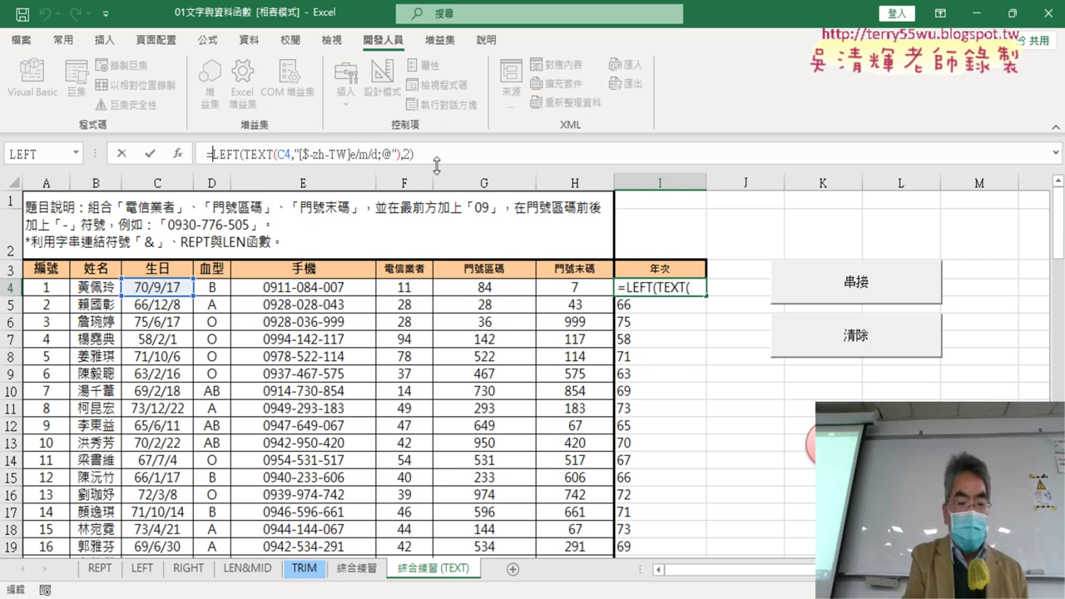
pyautogui.write('《')
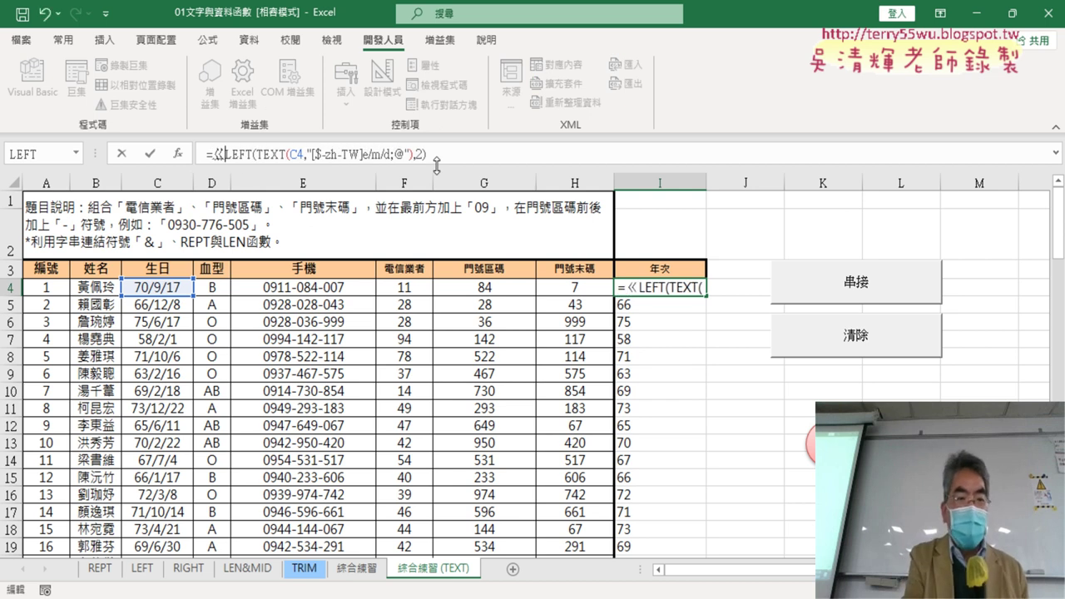
pyautogui.press('BackSpace')
pyautogui.write('v')
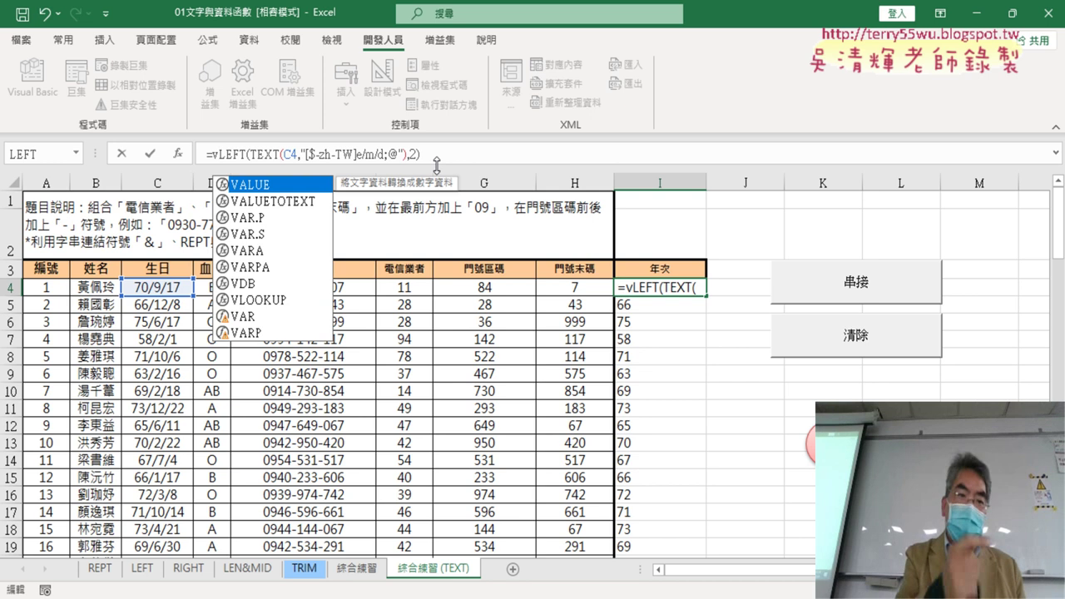
pyautogui.doubleClick(275, 187)
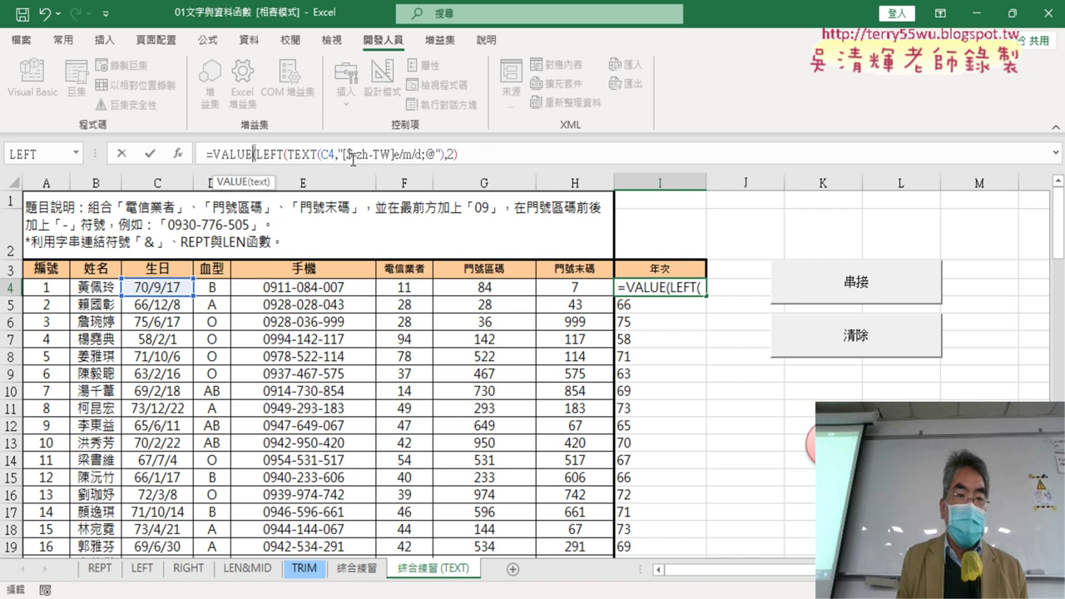
pyautogui.click(491, 153)
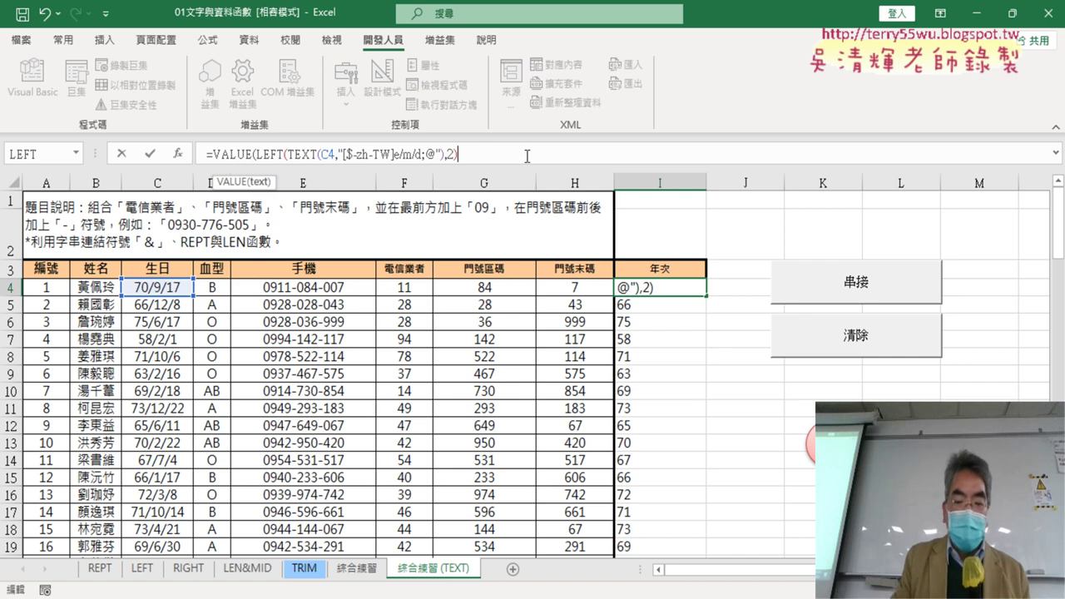
pyautogui.write(')')
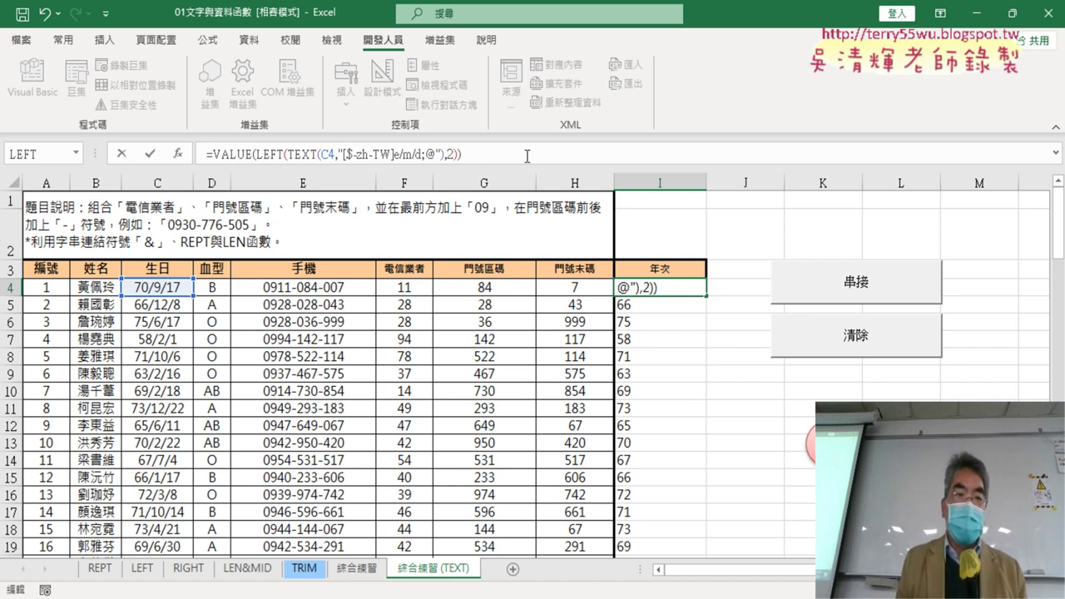
pyautogui.click(151, 154)
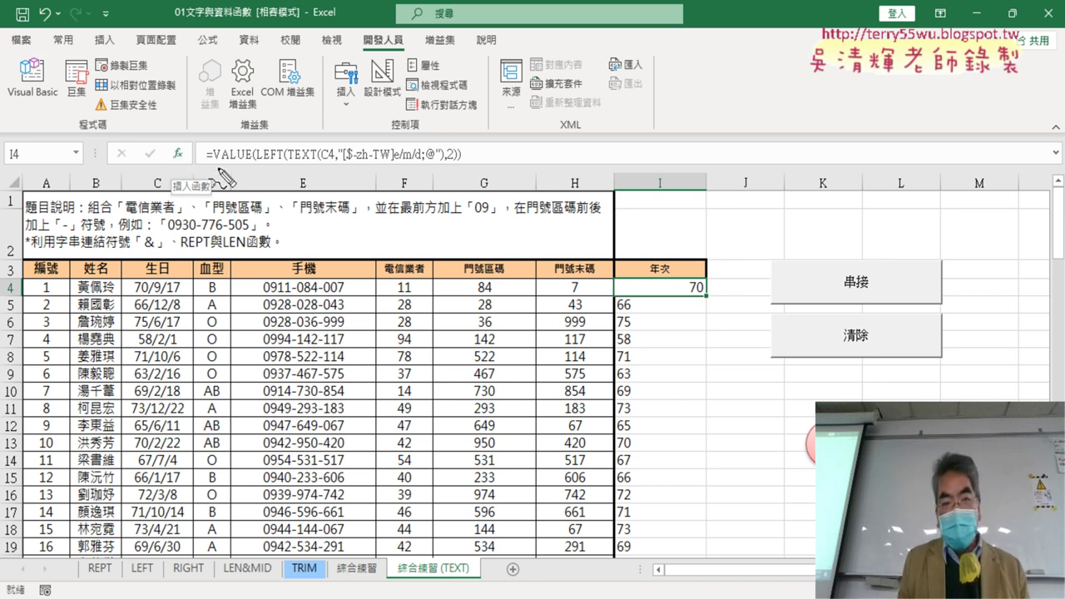
# - Copy I4's VALUE year formula down the whole 年次 column, giving numbers like 70, 66, 75, 58
pyautogui.moveTo(208, 163); pyautogui.dragTo(464, 165)
pyautogui.moveTo(714, 313); pyautogui.dragTo(707, 314)
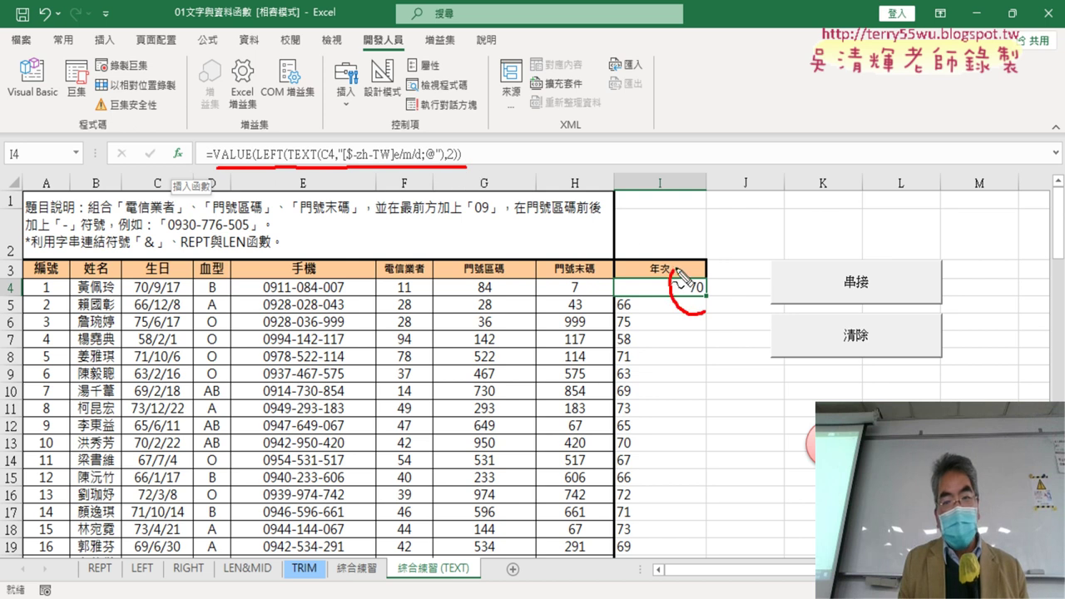
pyautogui.moveTo(624, 290); pyautogui.dragTo(671, 310)
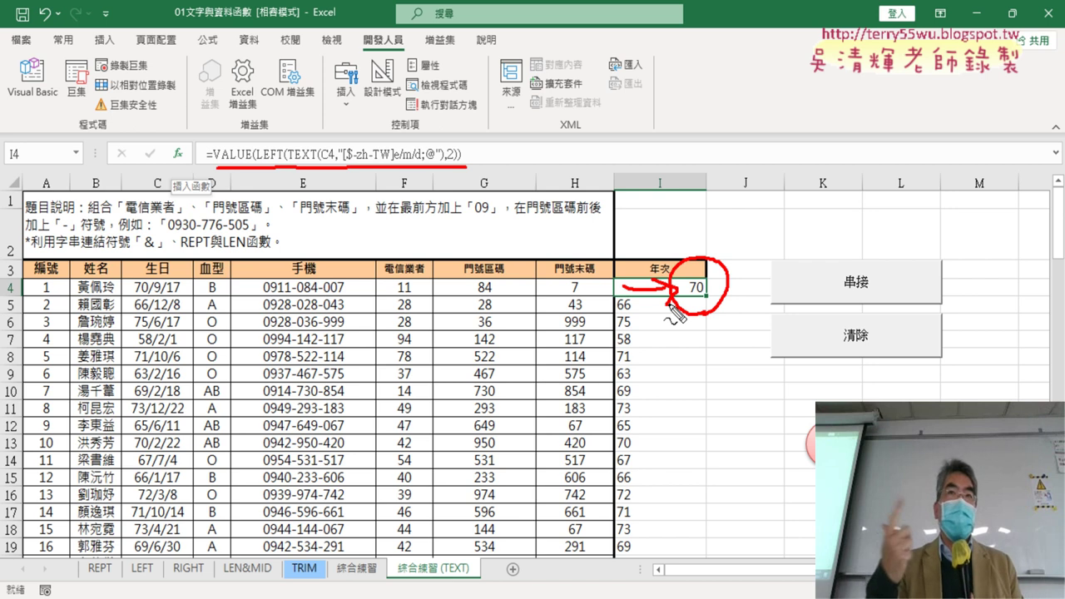
pyautogui.press('Escape')
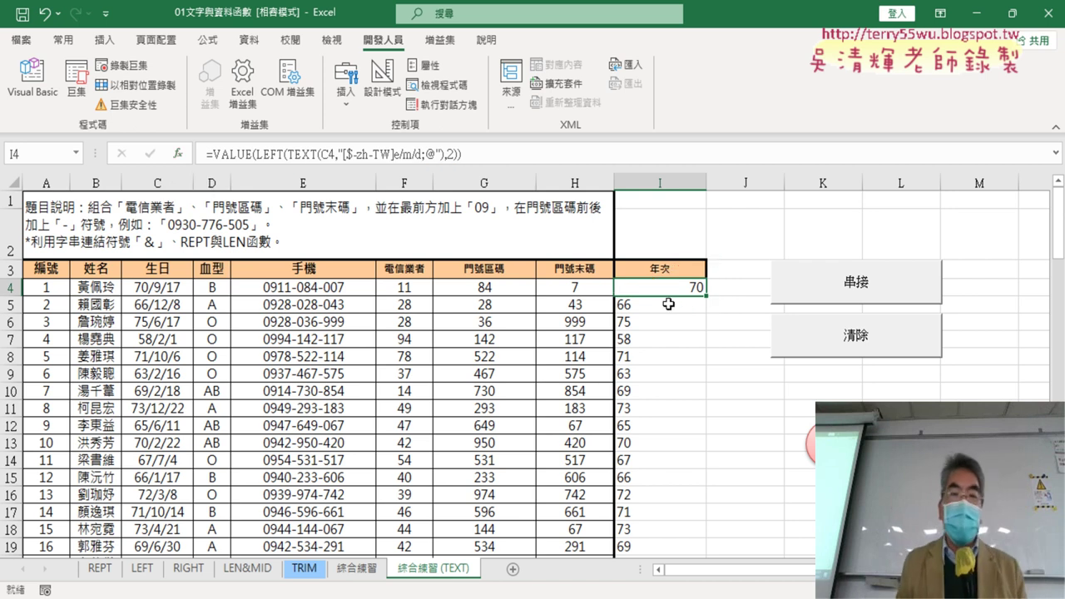
pyautogui.doubleClick(708, 295)
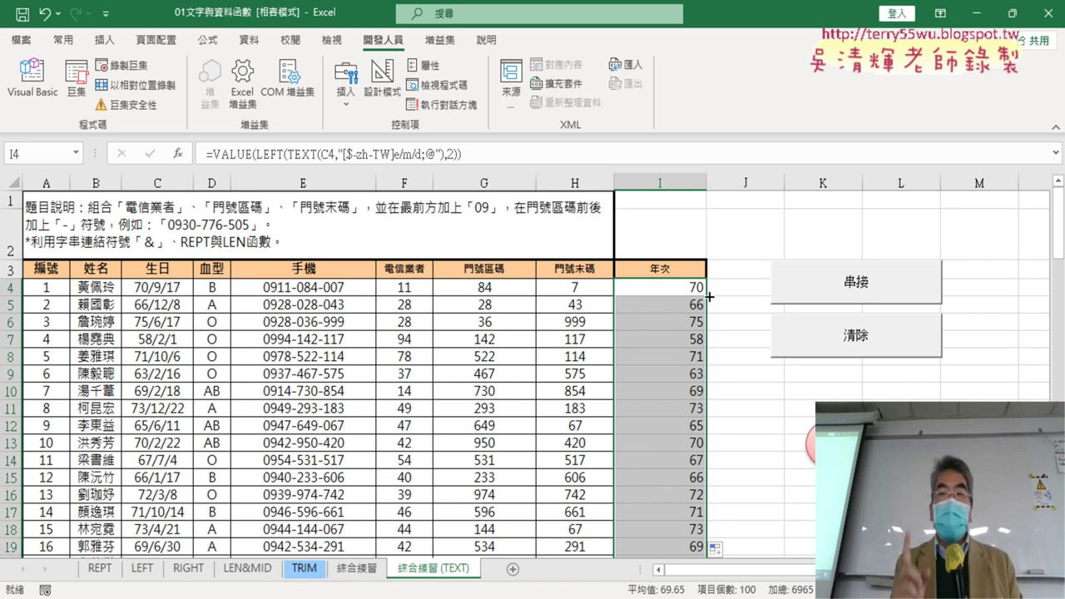
# - Review E8's phone-number concatenation formula, then show the Insert (插入) ribbon commands
pyautogui.click(372, 350)
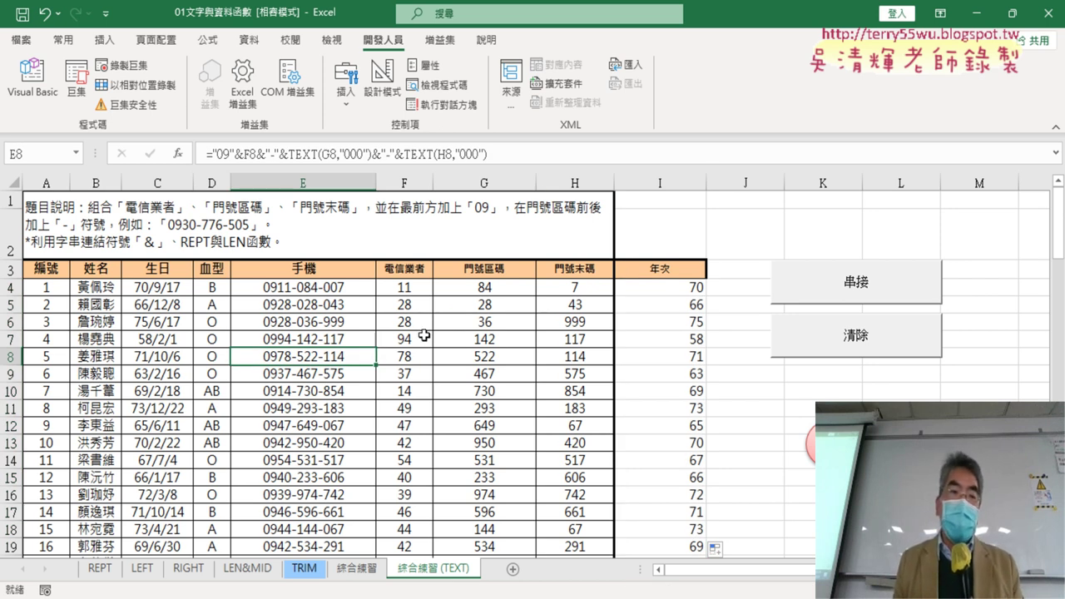
pyautogui.click(114, 47)
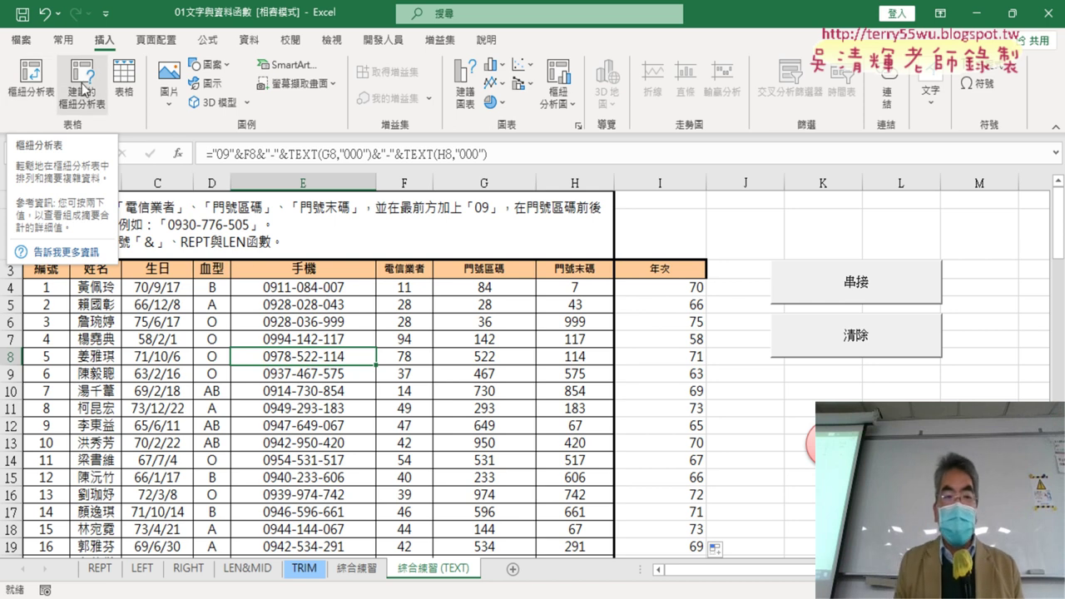
pyautogui.click(676, 289)
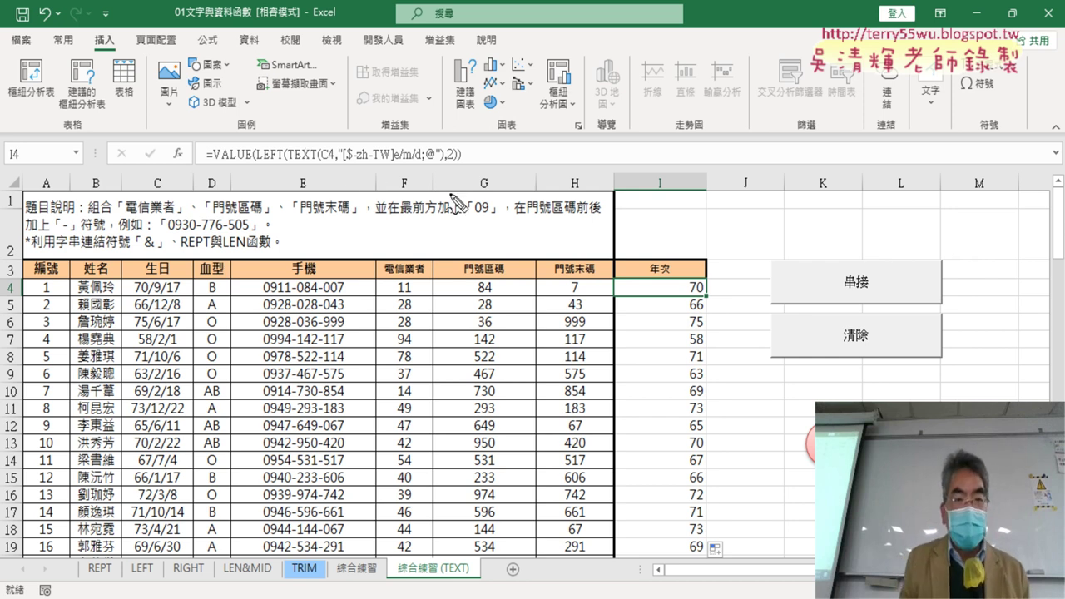
pyautogui.moveTo(289, 164)
pyautogui.mouseDown()
pyautogui.moveTo(320, 164)
pyautogui.moveTo(283, 164)
pyautogui.mouseUp()
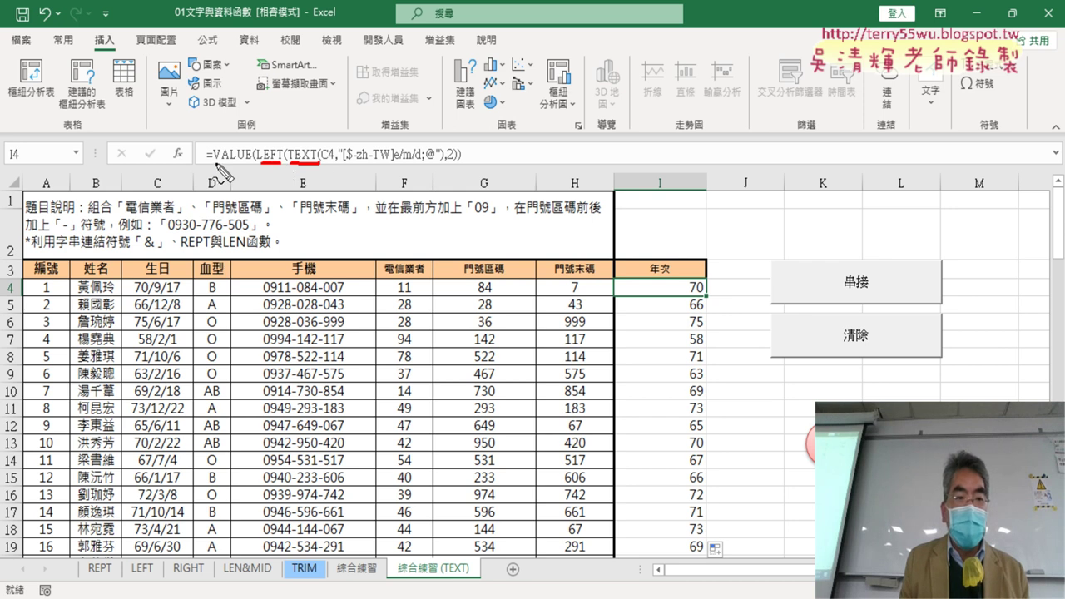
pyautogui.moveTo(215, 162); pyautogui.dragTo(236, 162)
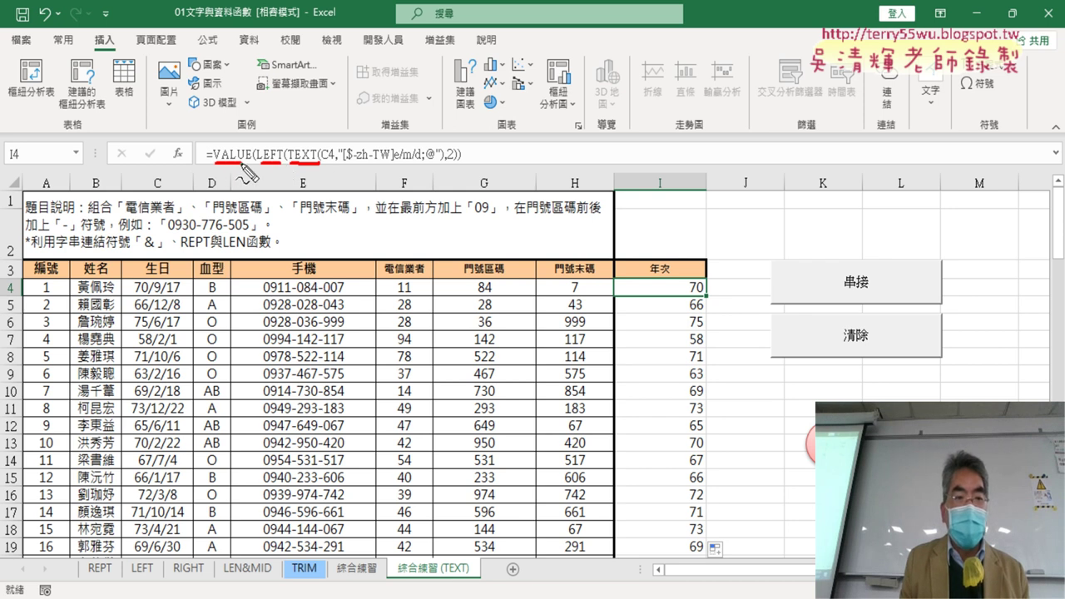